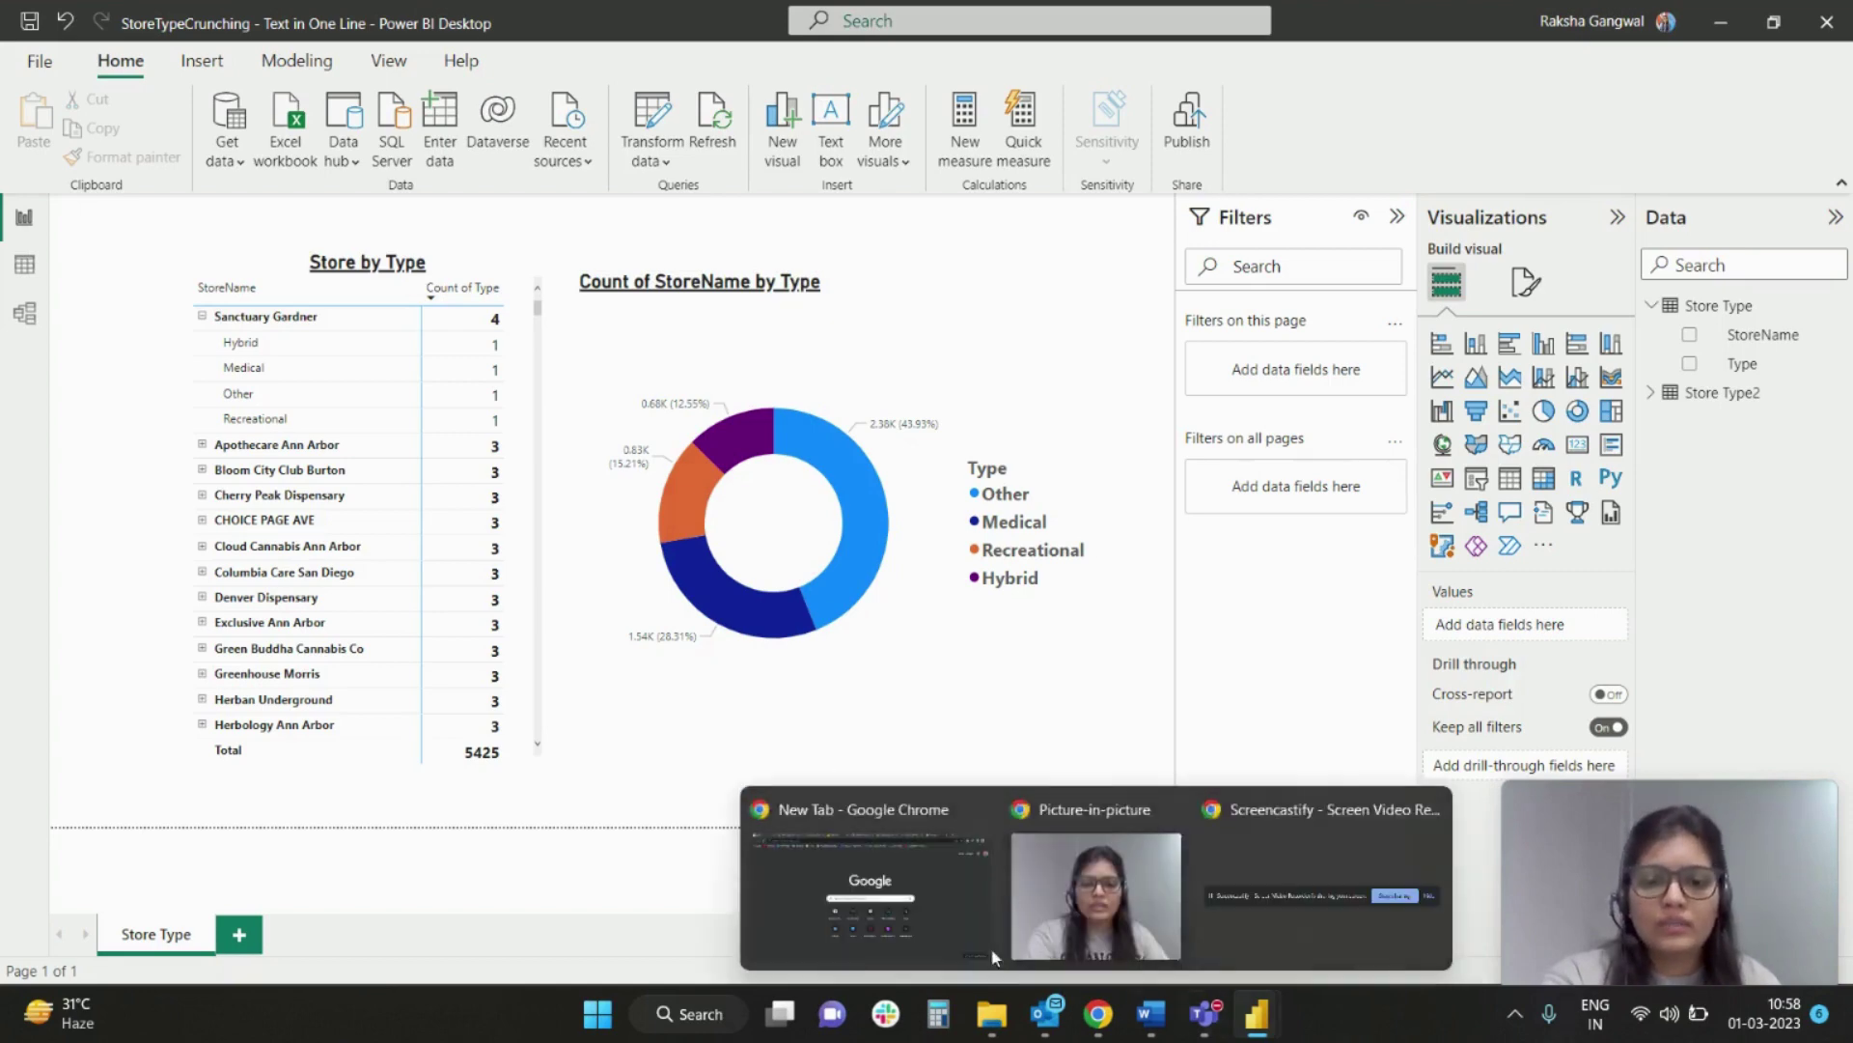
Launch the Power Query Editor and select the Store Type2 query.
click(637, 169)
click(676, 195)
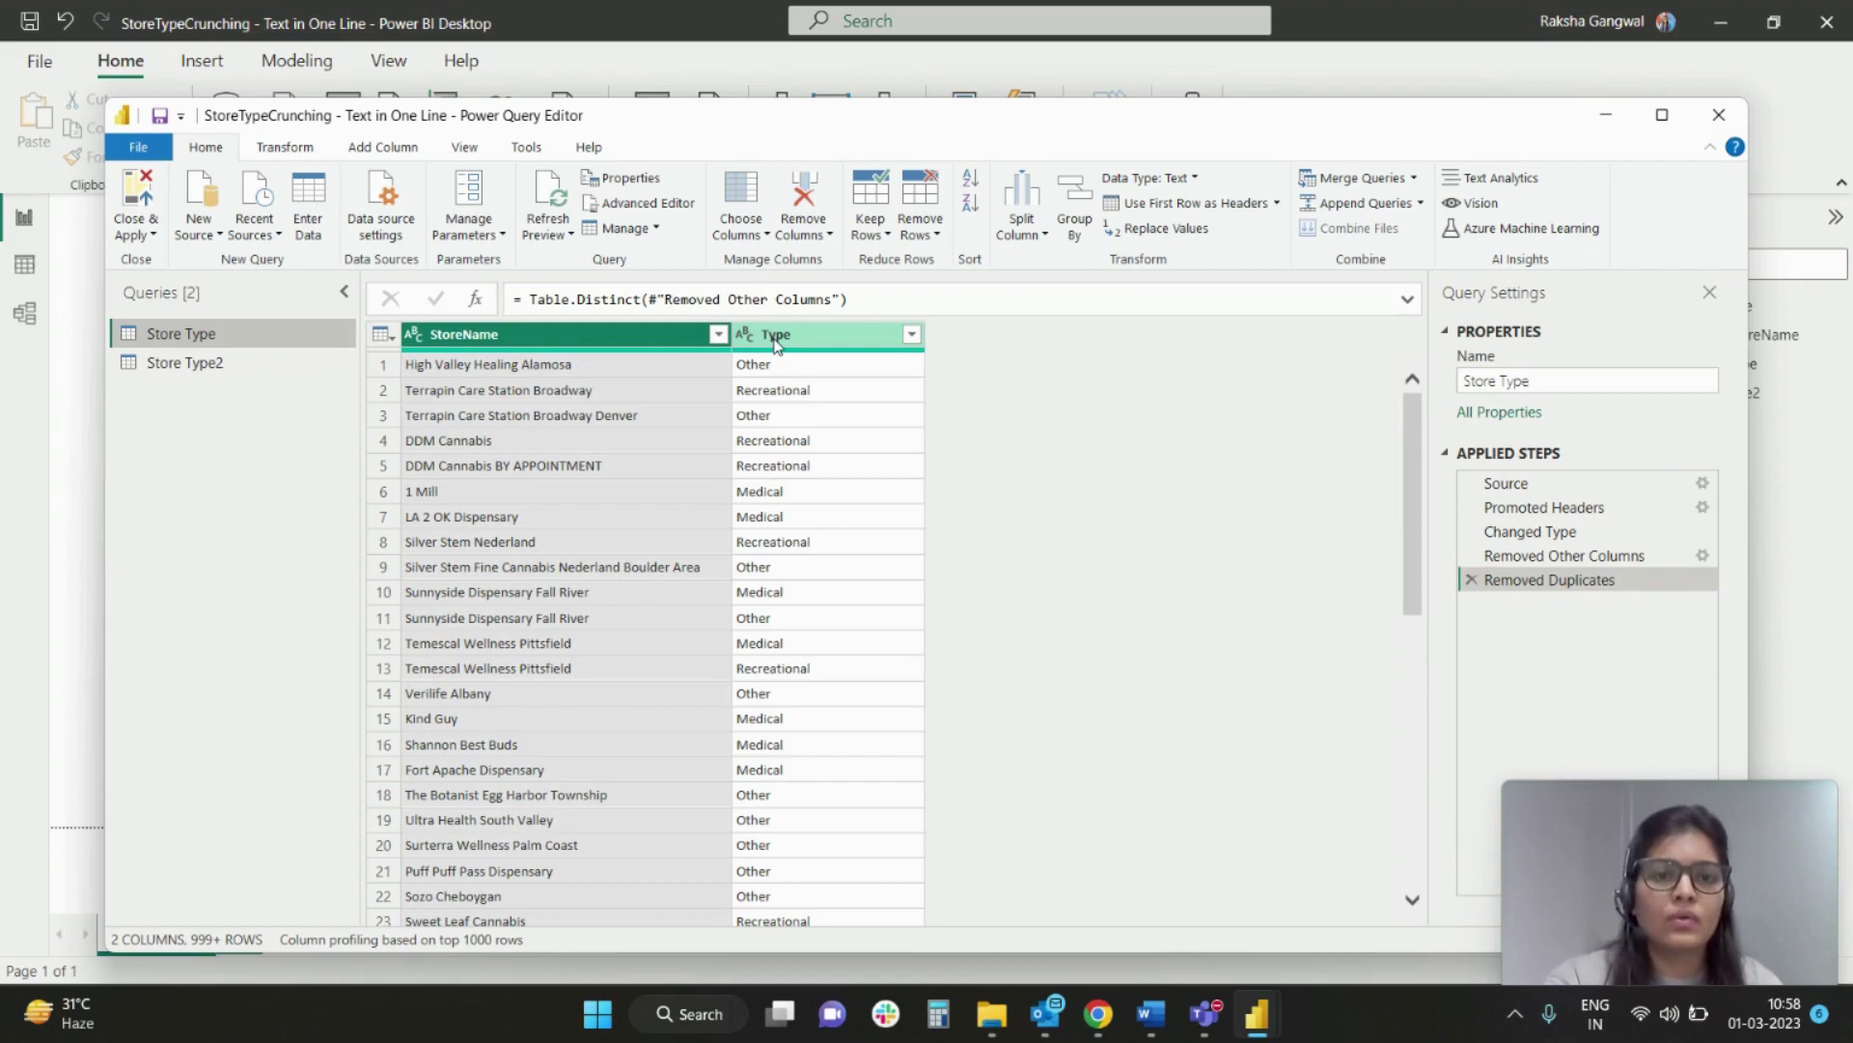
click(191, 362)
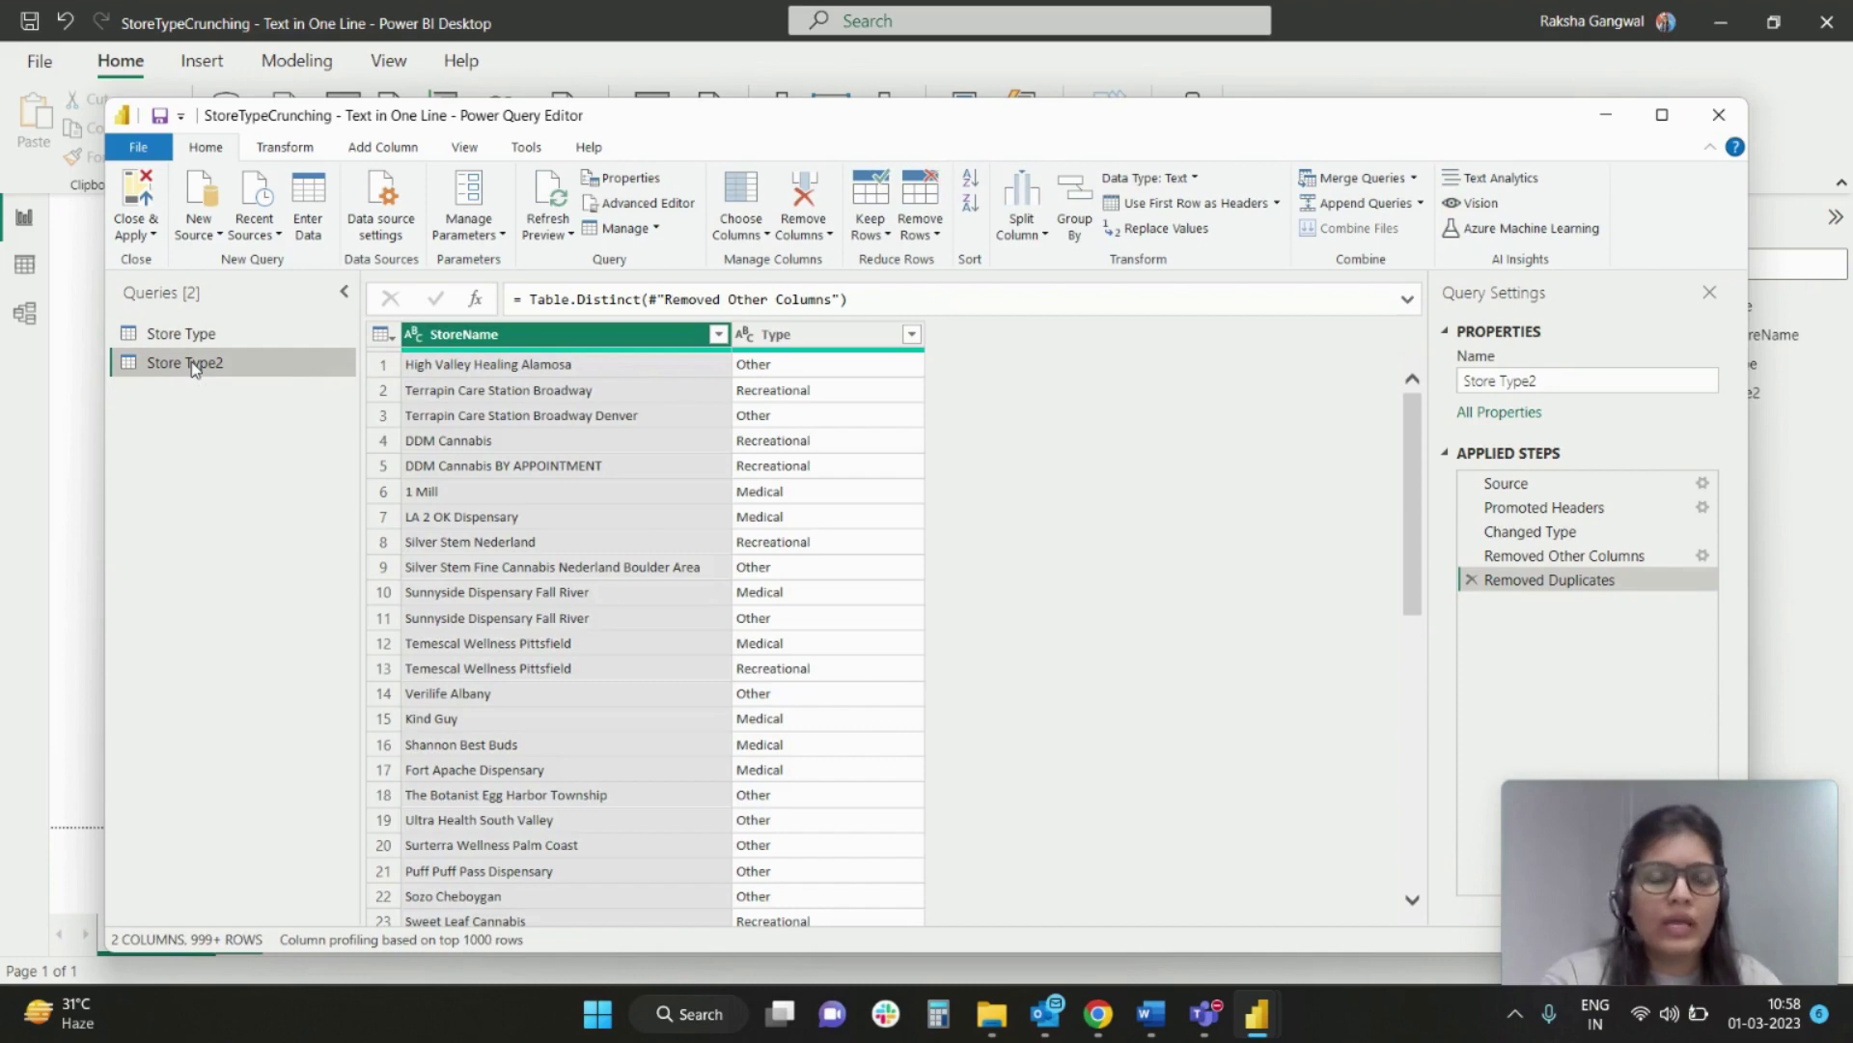
click(285, 151)
Group Store Type2 by StoreName into a new Typeinonerow column that sums Type.
click(135, 225)
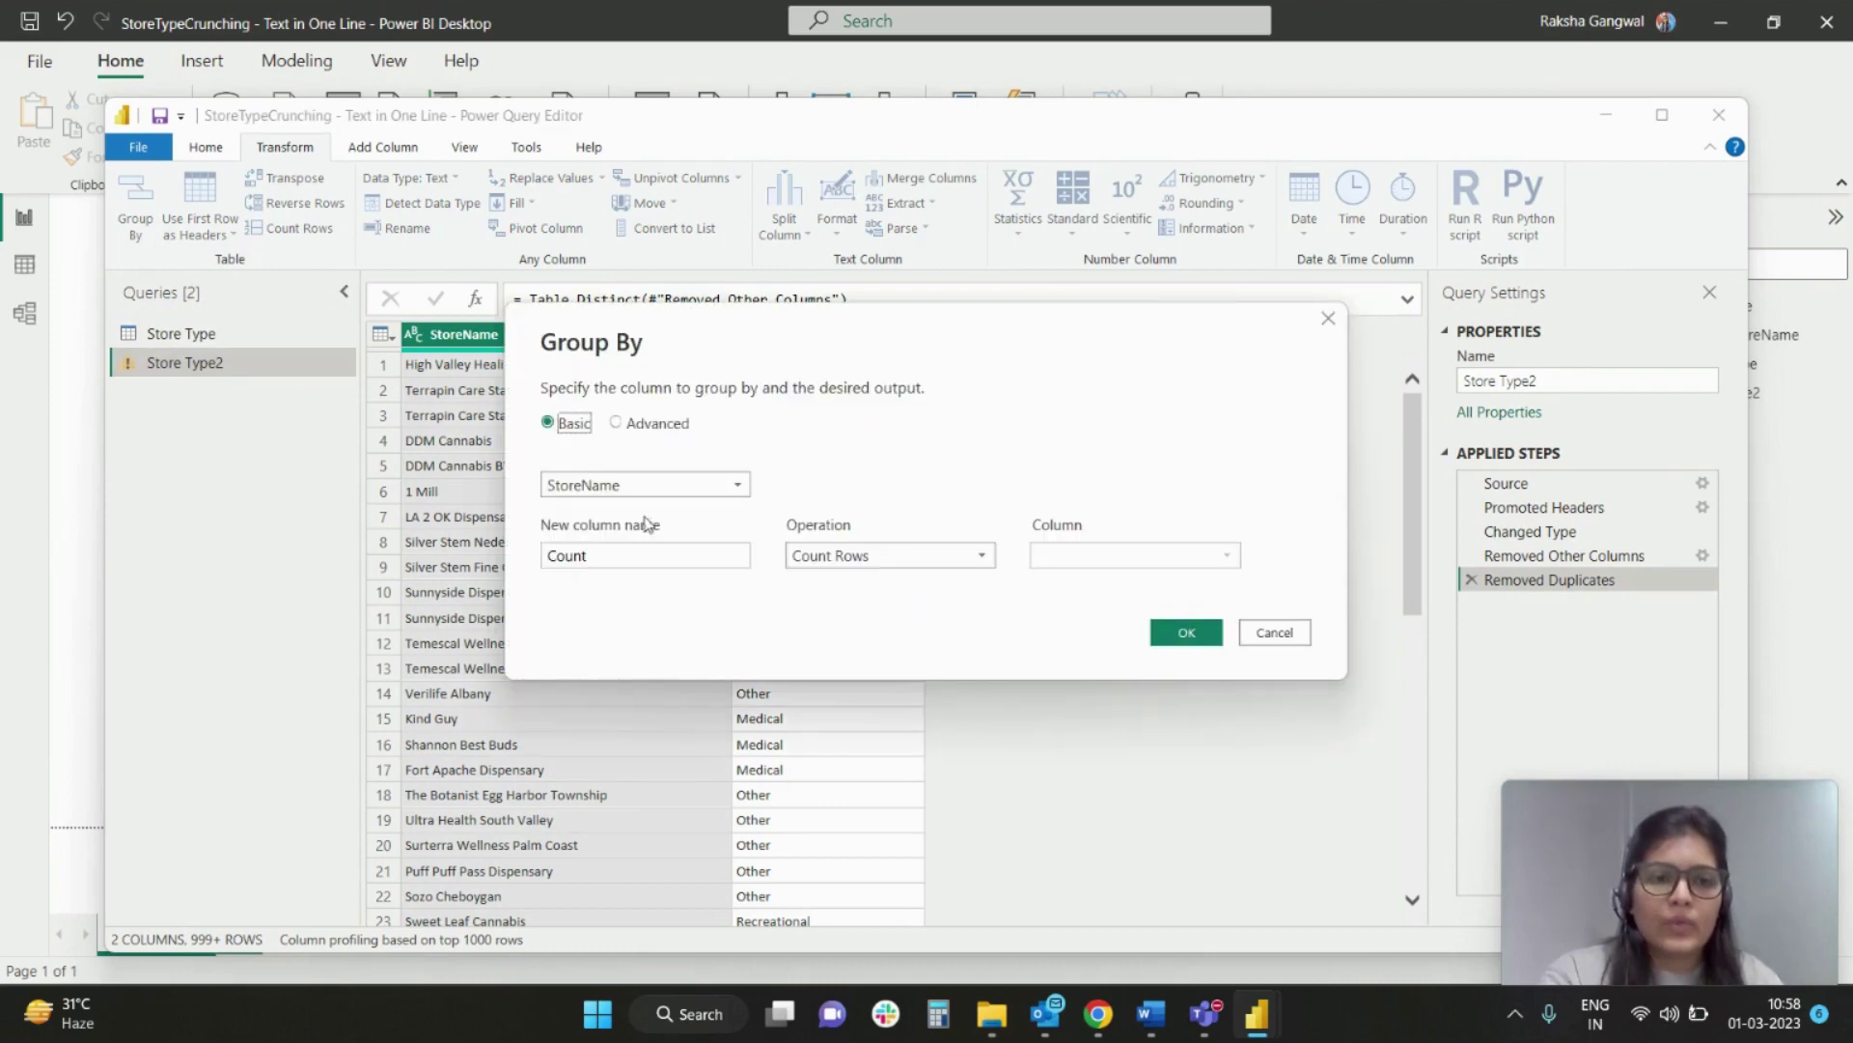
click(612, 558)
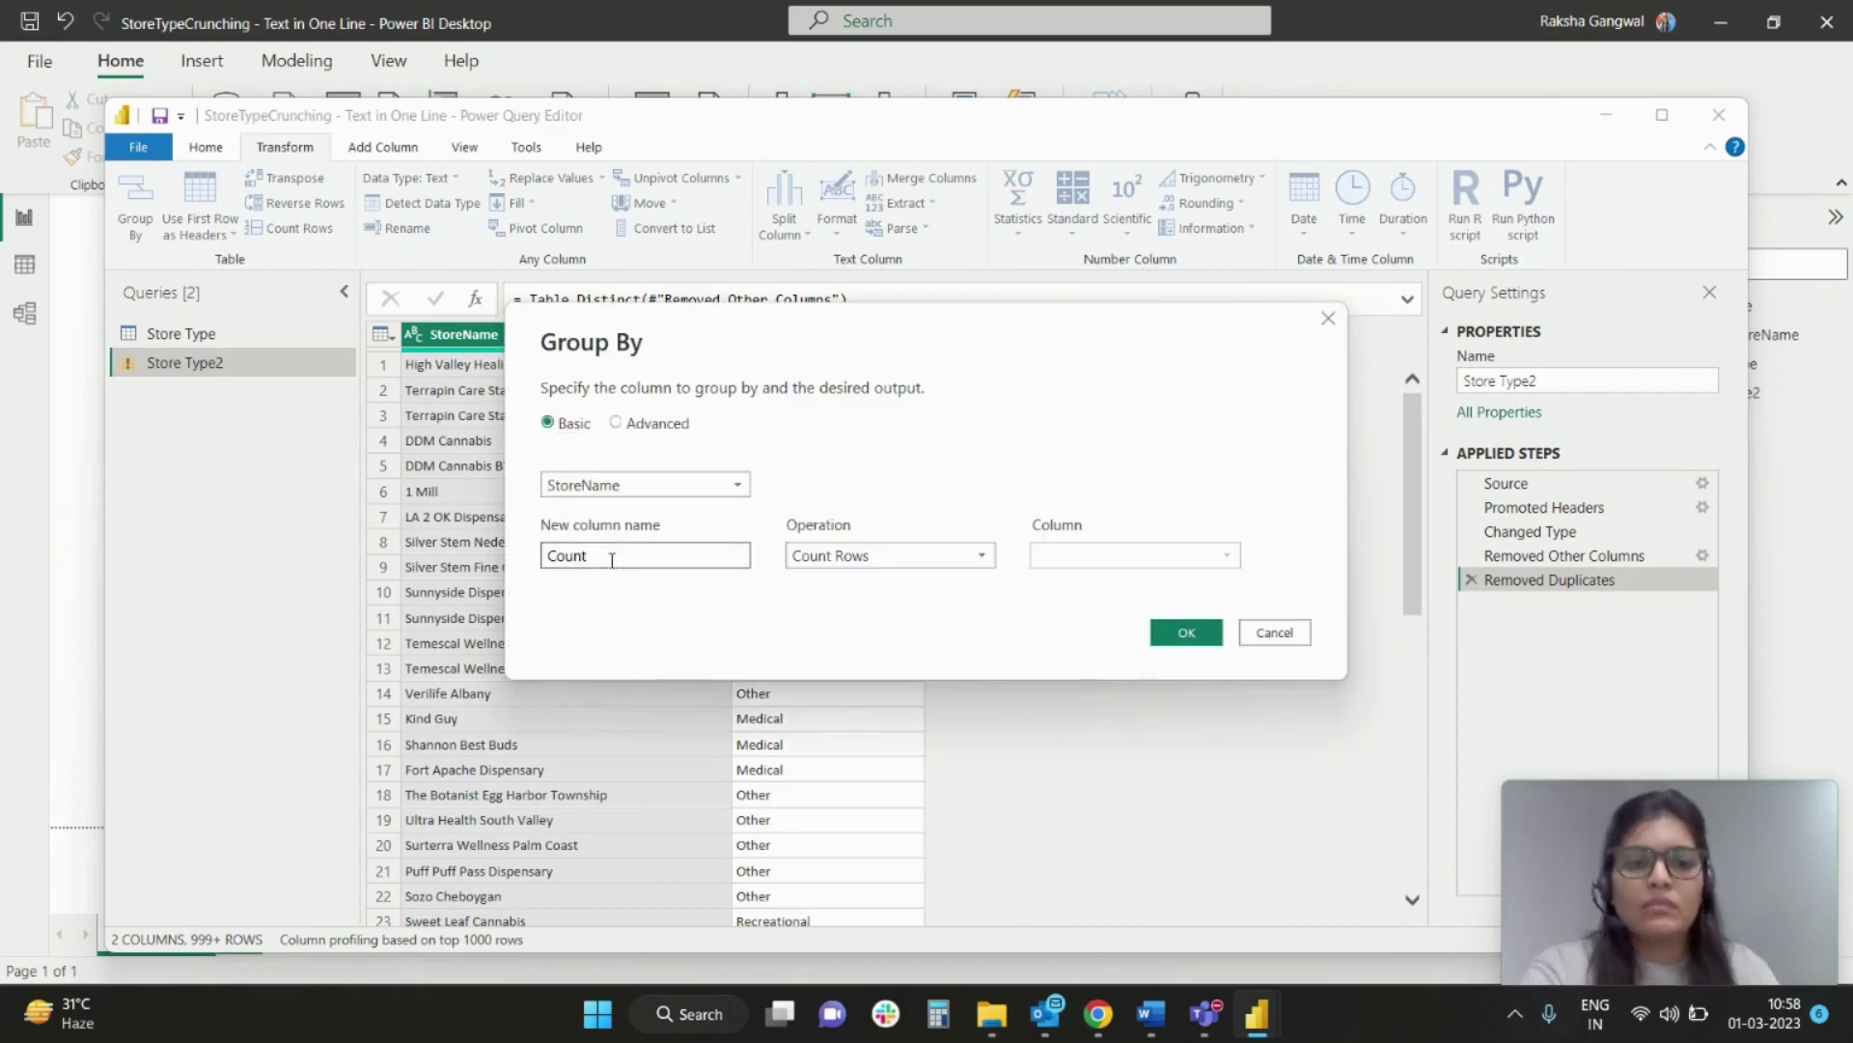
key(BackSpace)
key(BackSpace)
key(BackSpace)
key(BackSpace)
key(BackSpace)
text(T)
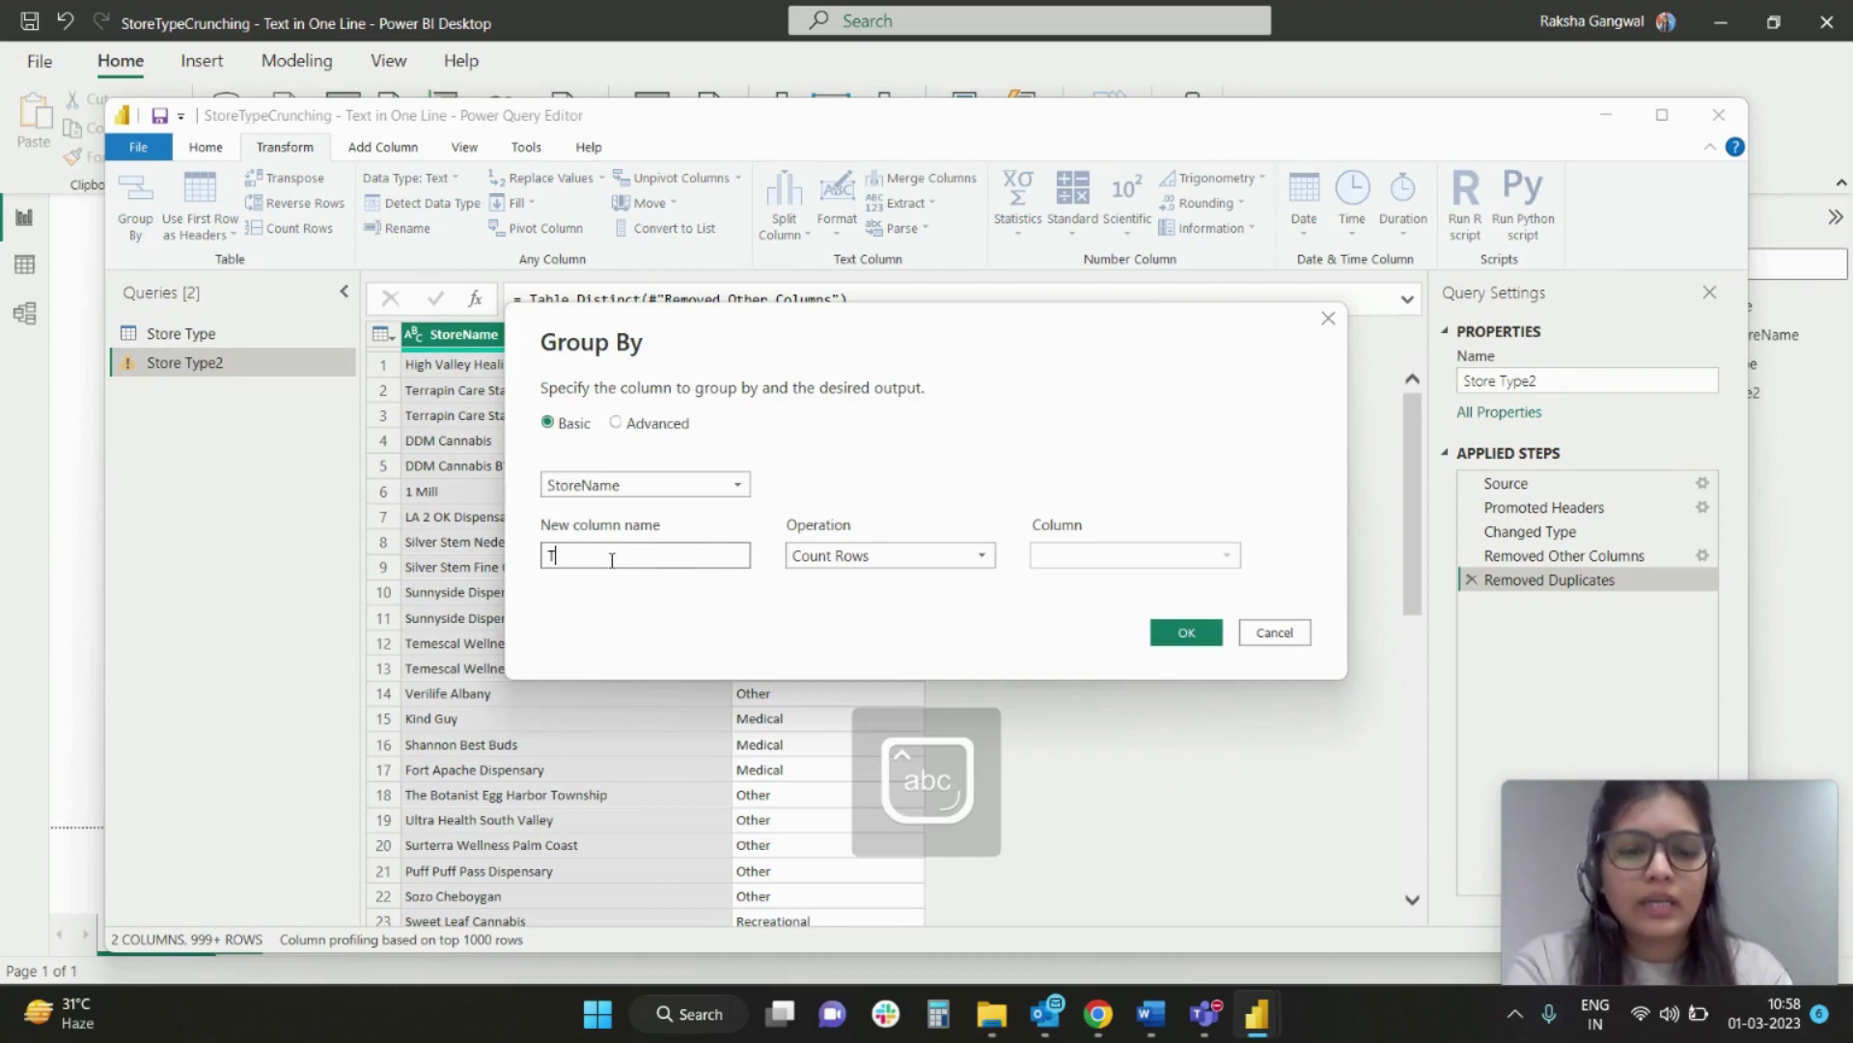
text(ypeinone)
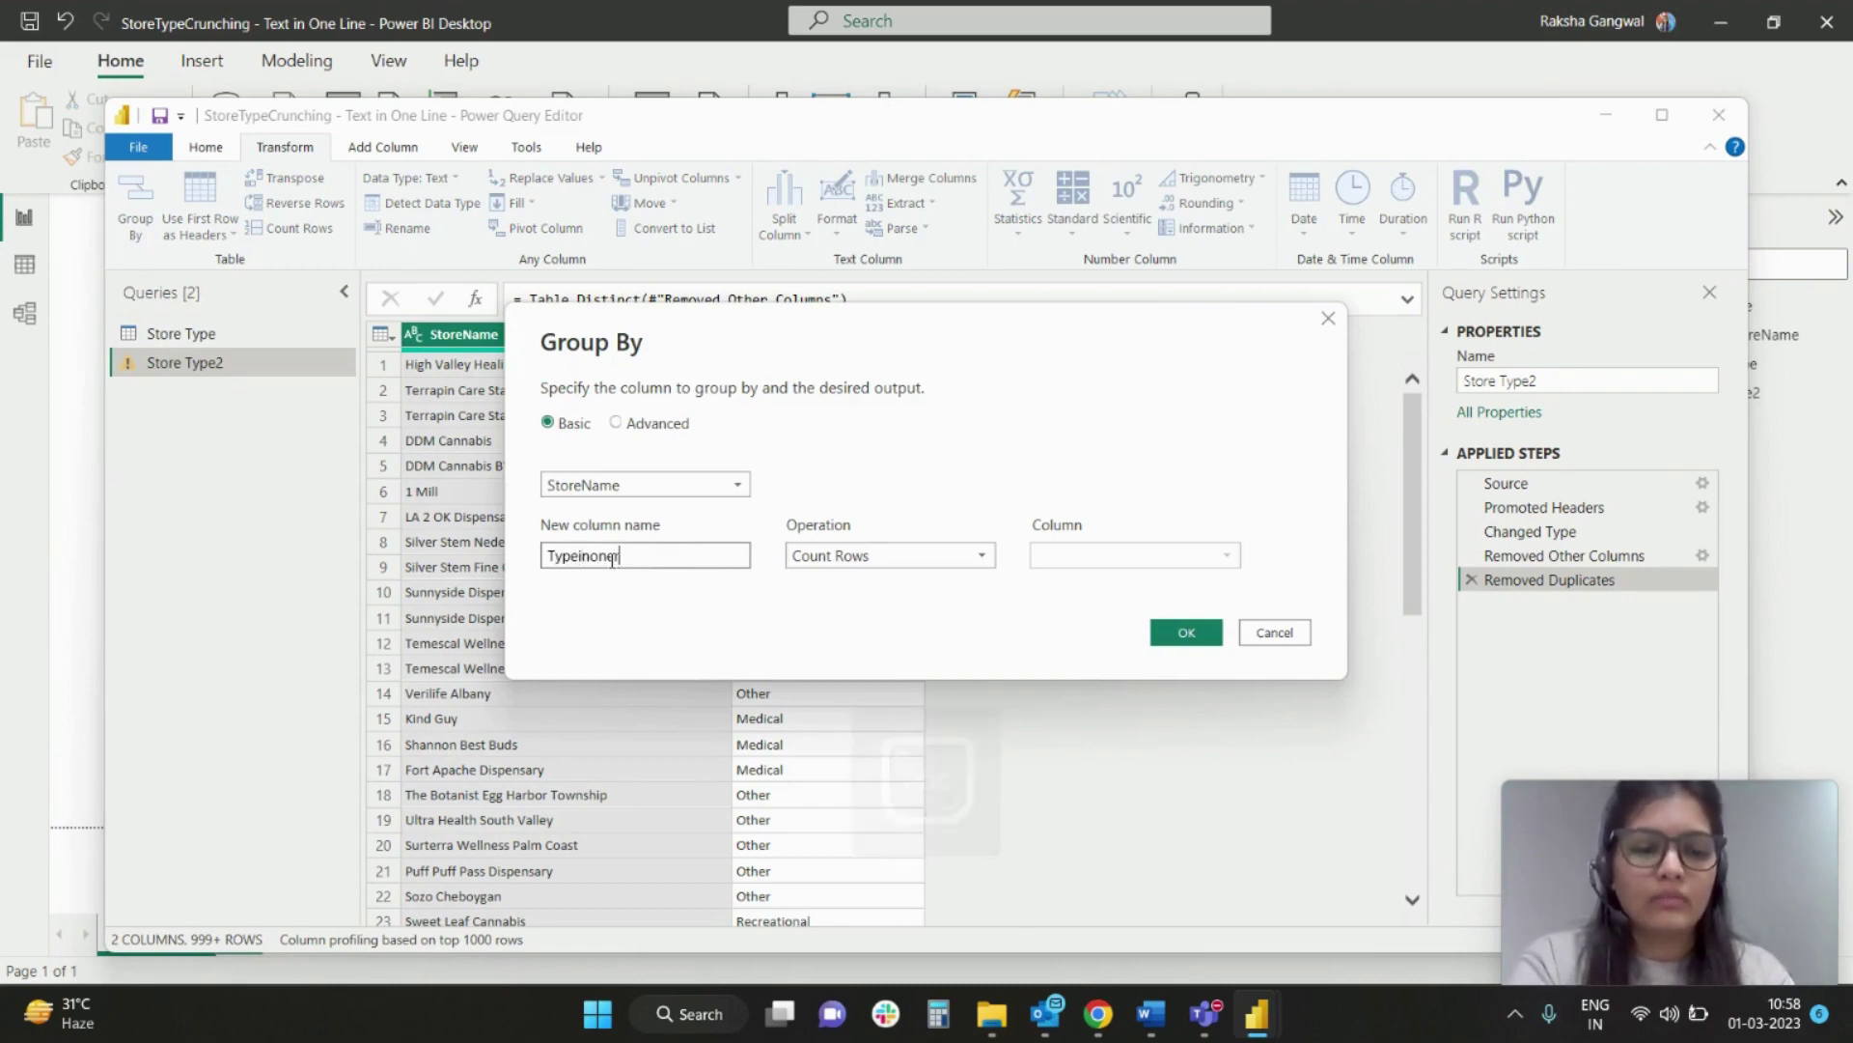
text(row)
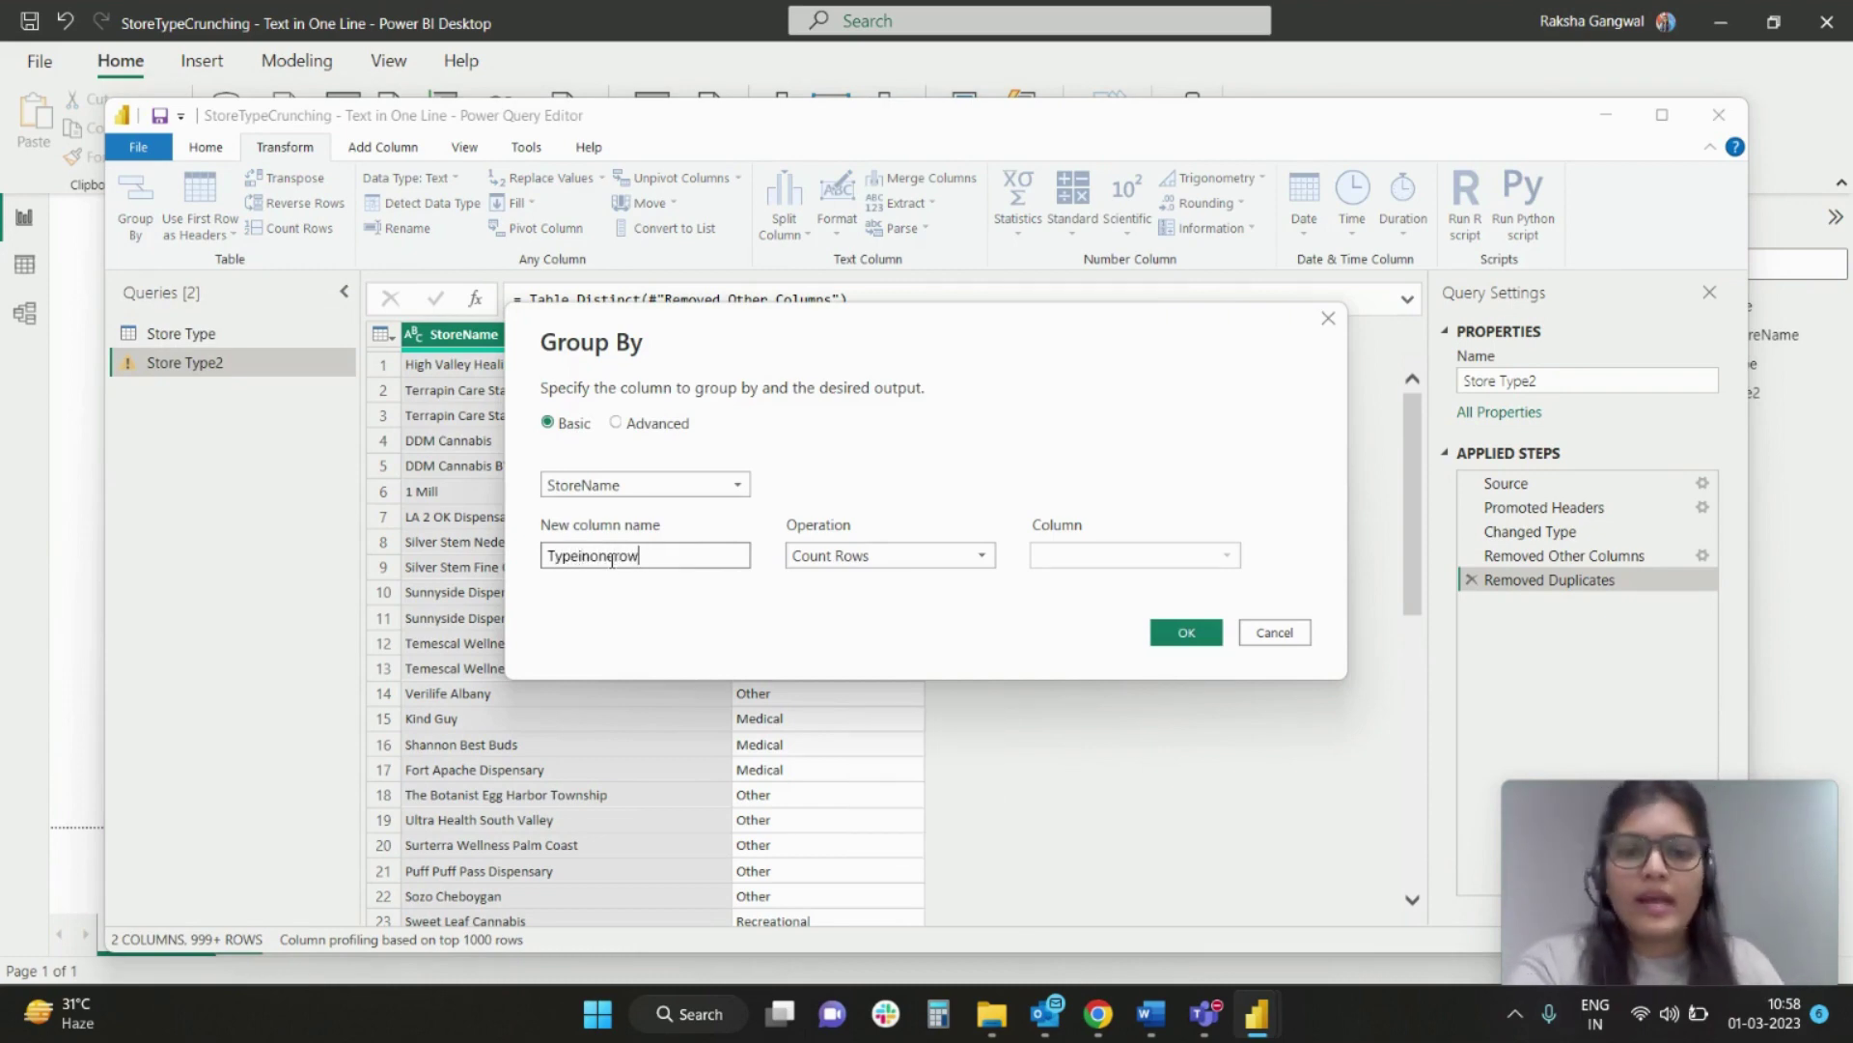
click(844, 555)
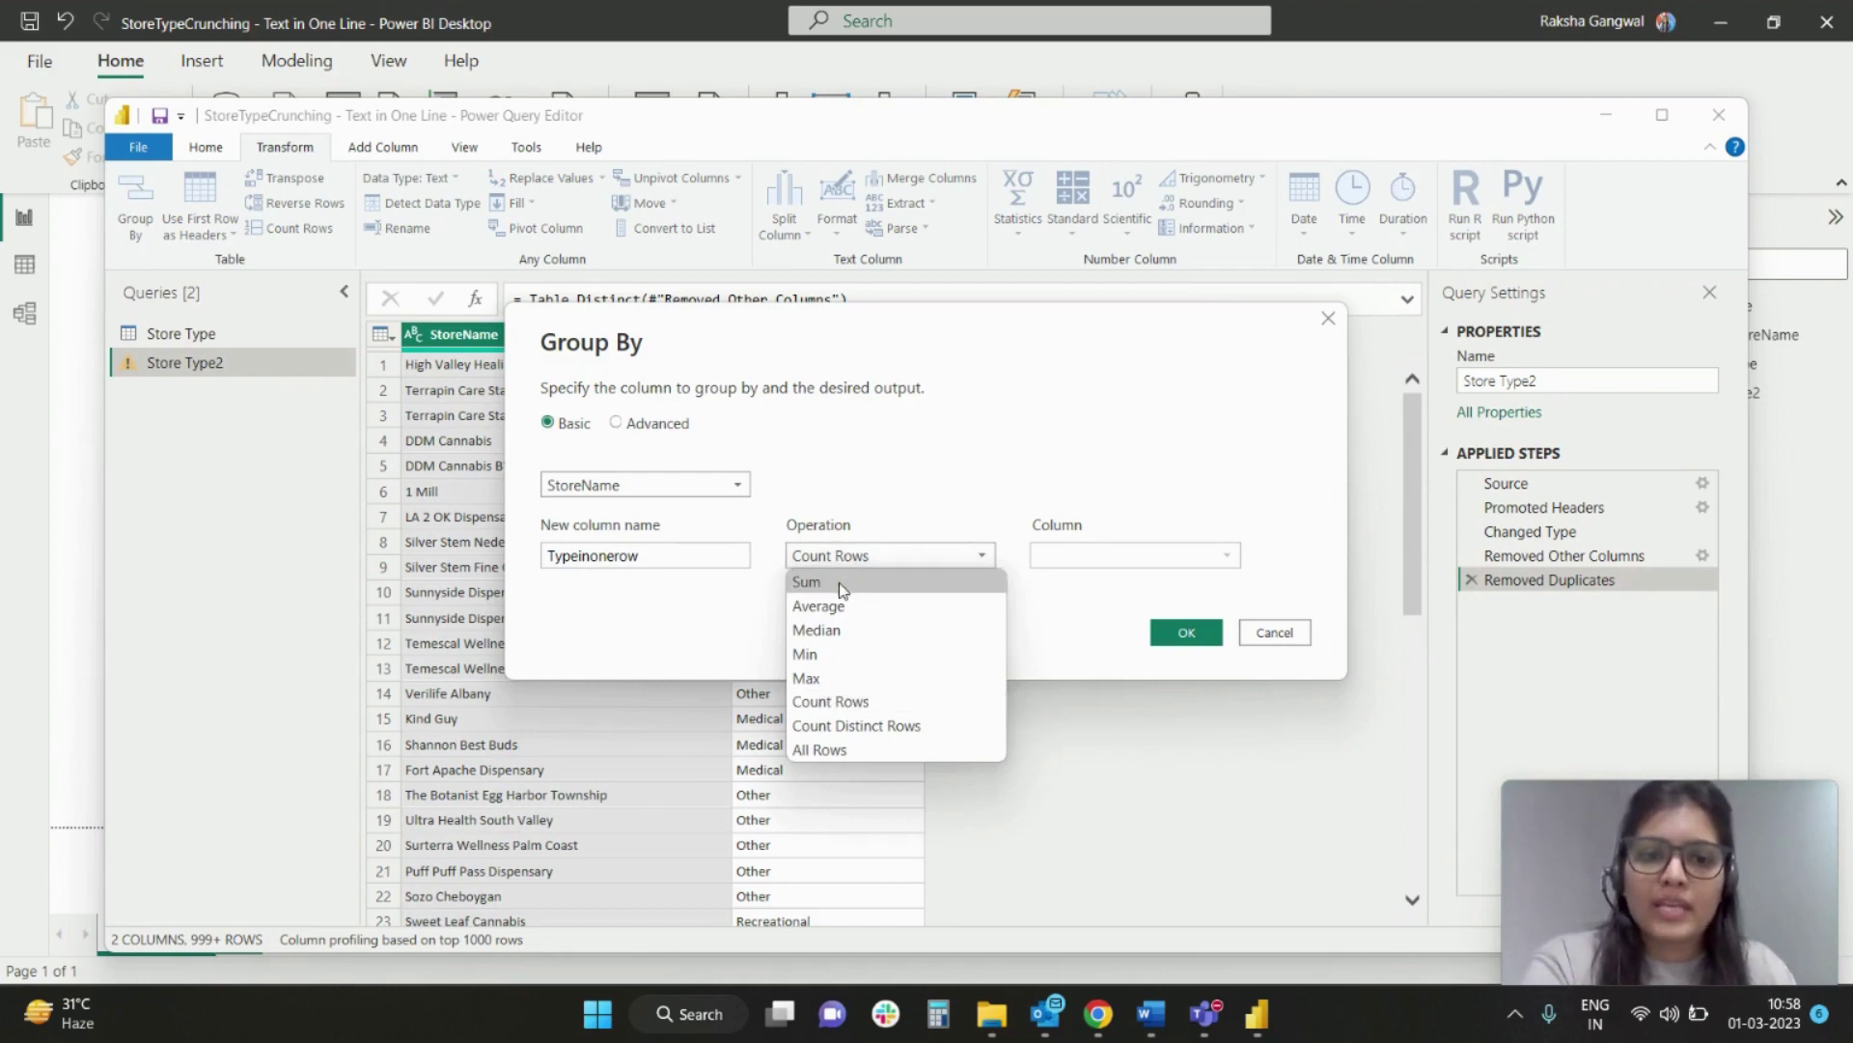
click(838, 583)
click(1120, 557)
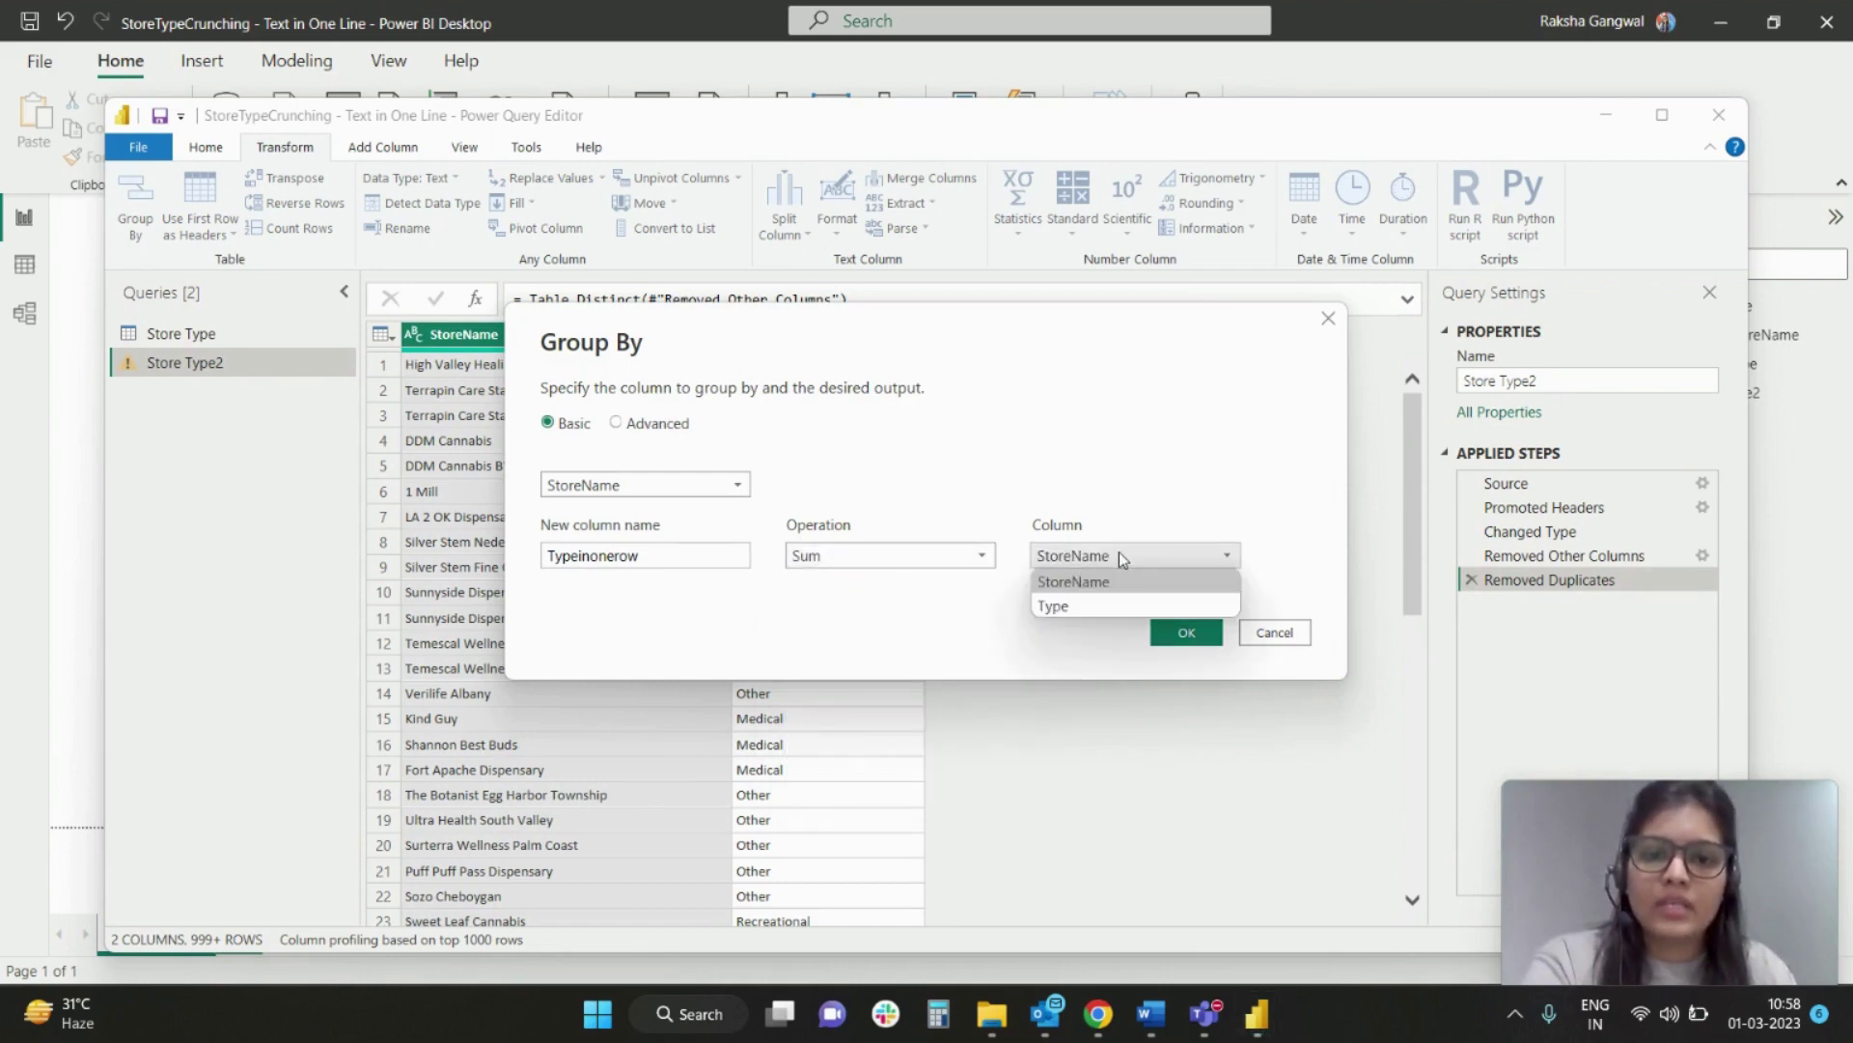
click(1062, 606)
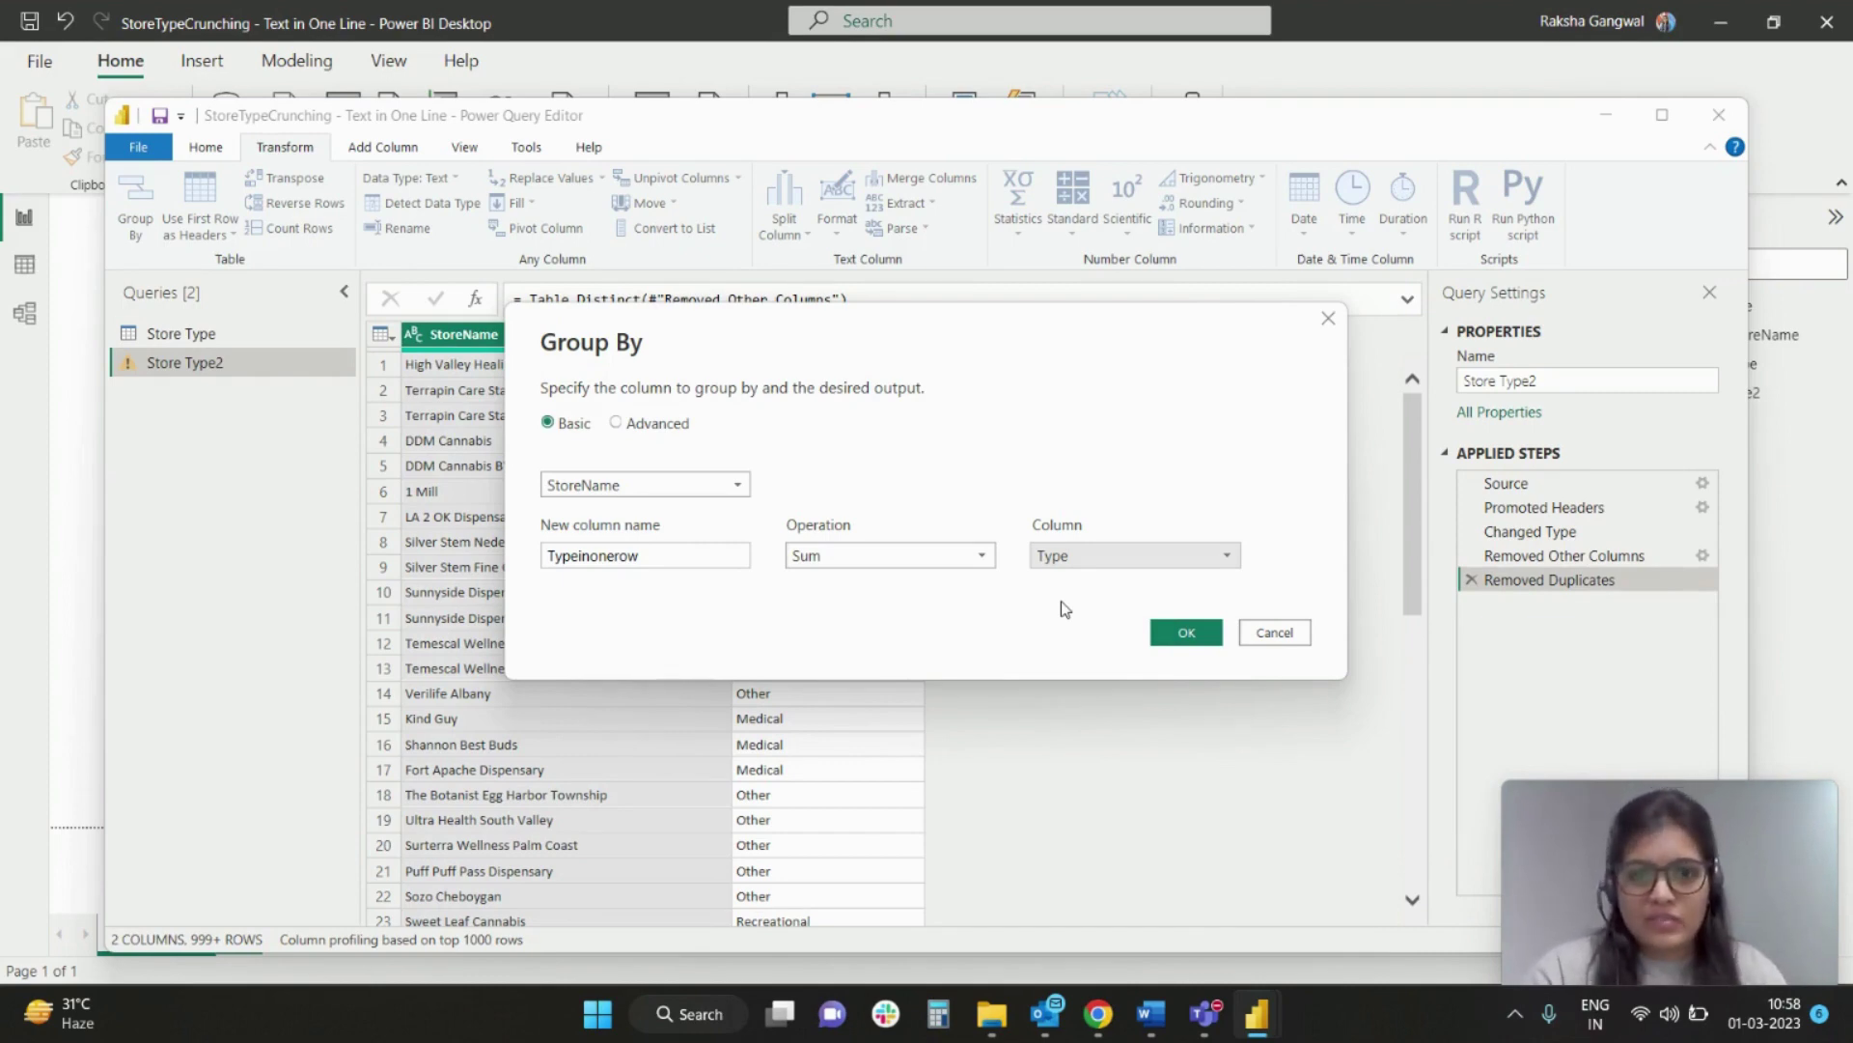
click(1183, 635)
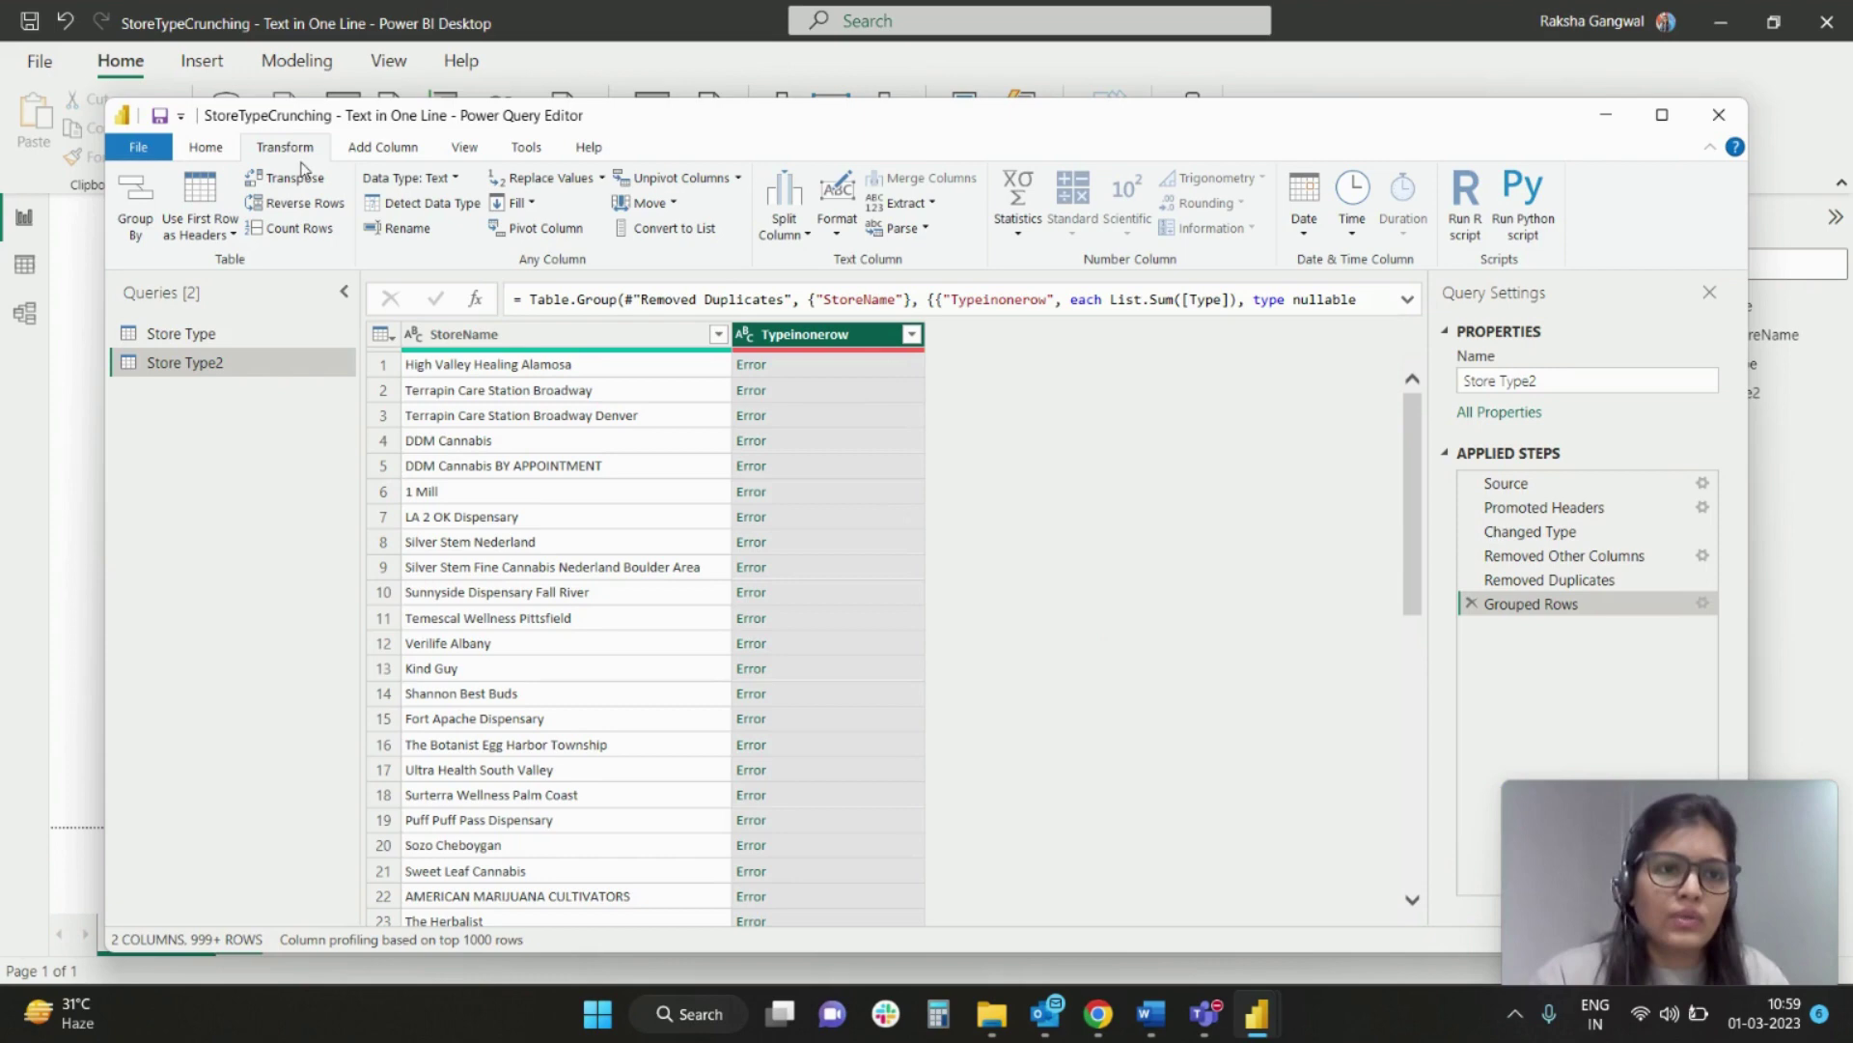
click(228, 147)
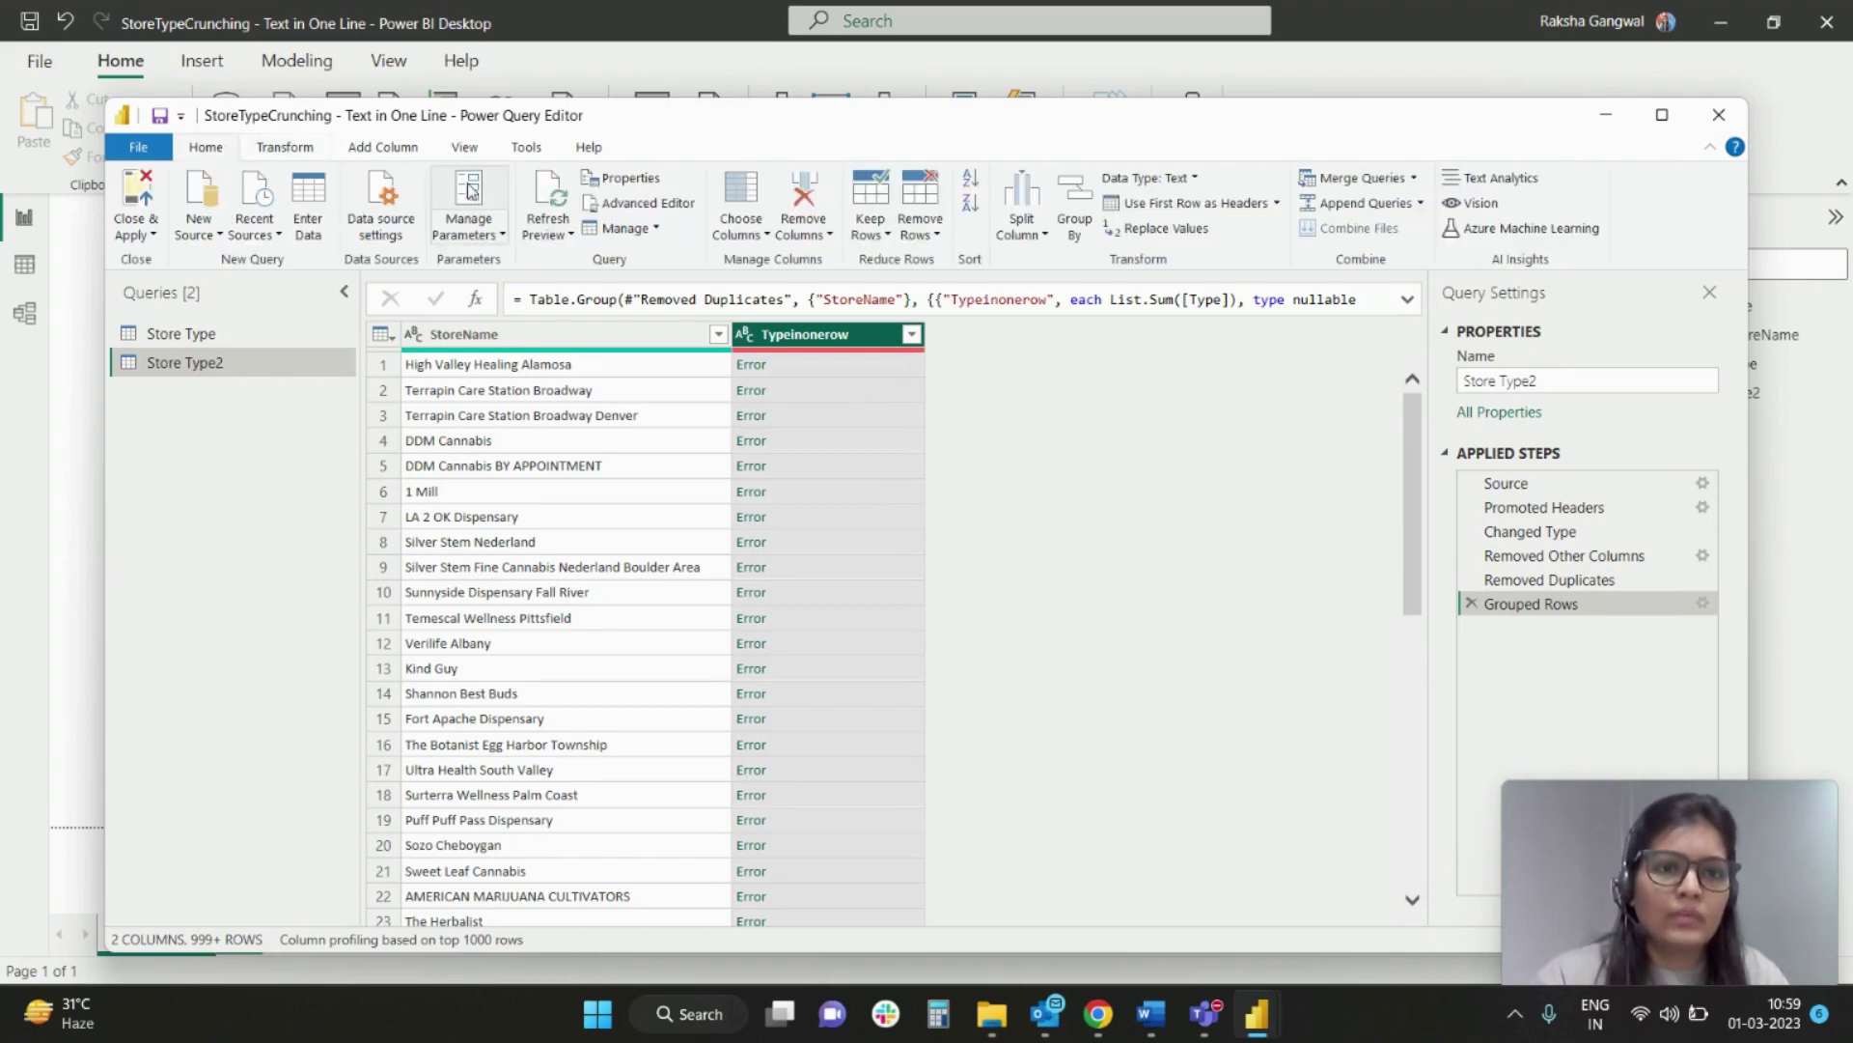
In the Advanced Editor, locate the List.Sum call in the Grouped Rows code line.
click(611, 209)
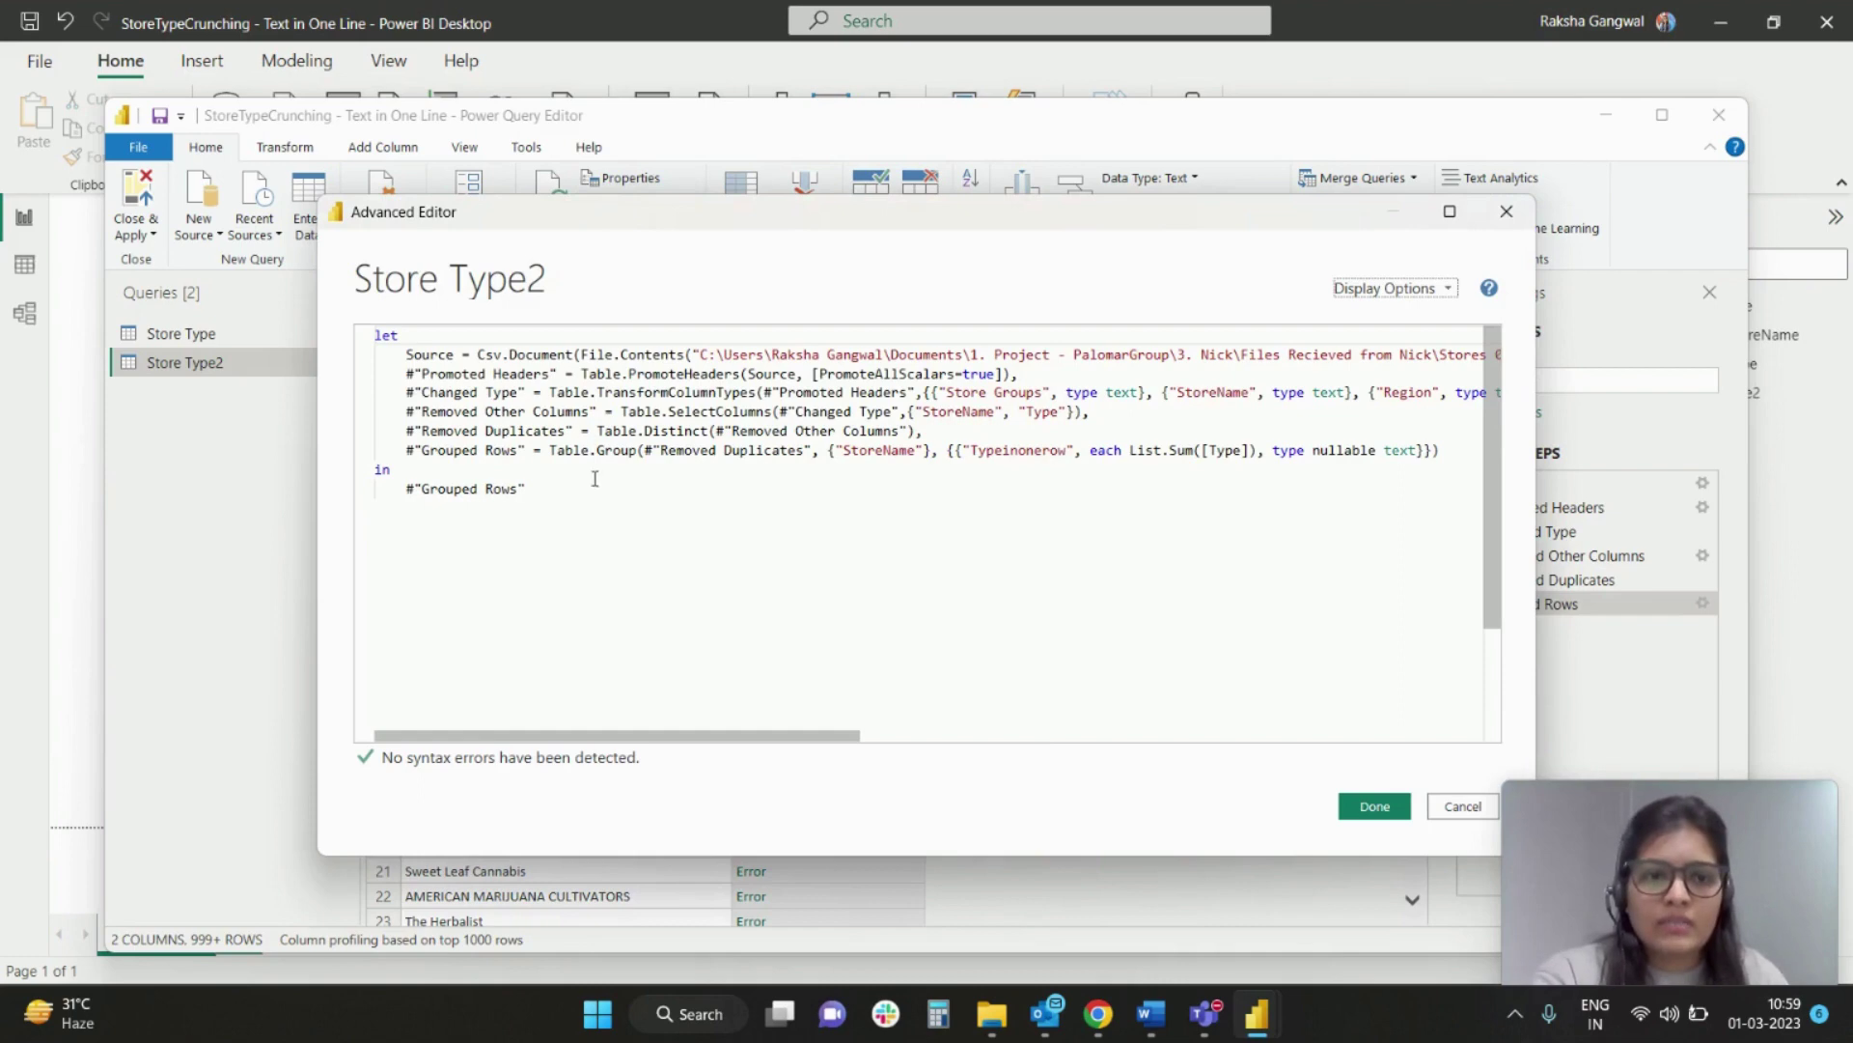
click(405, 449)
drag(430, 450, 1050, 449)
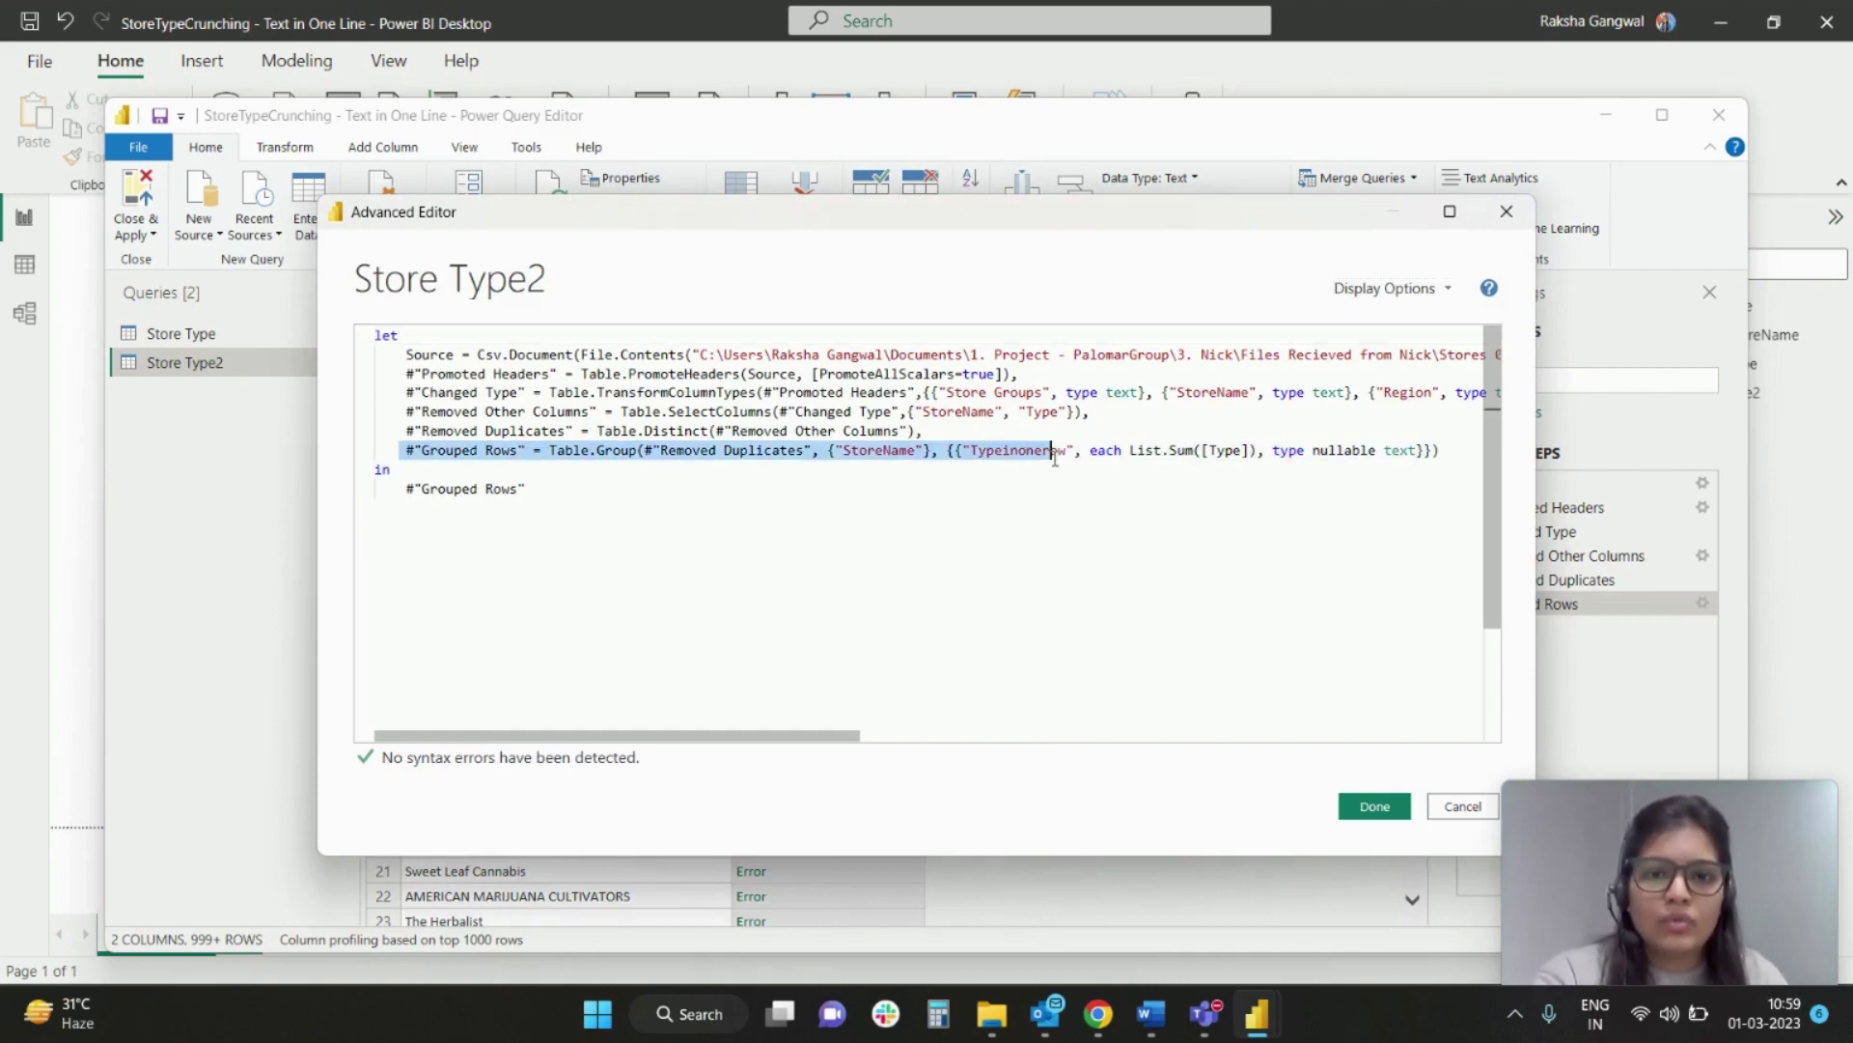
click(1066, 489)
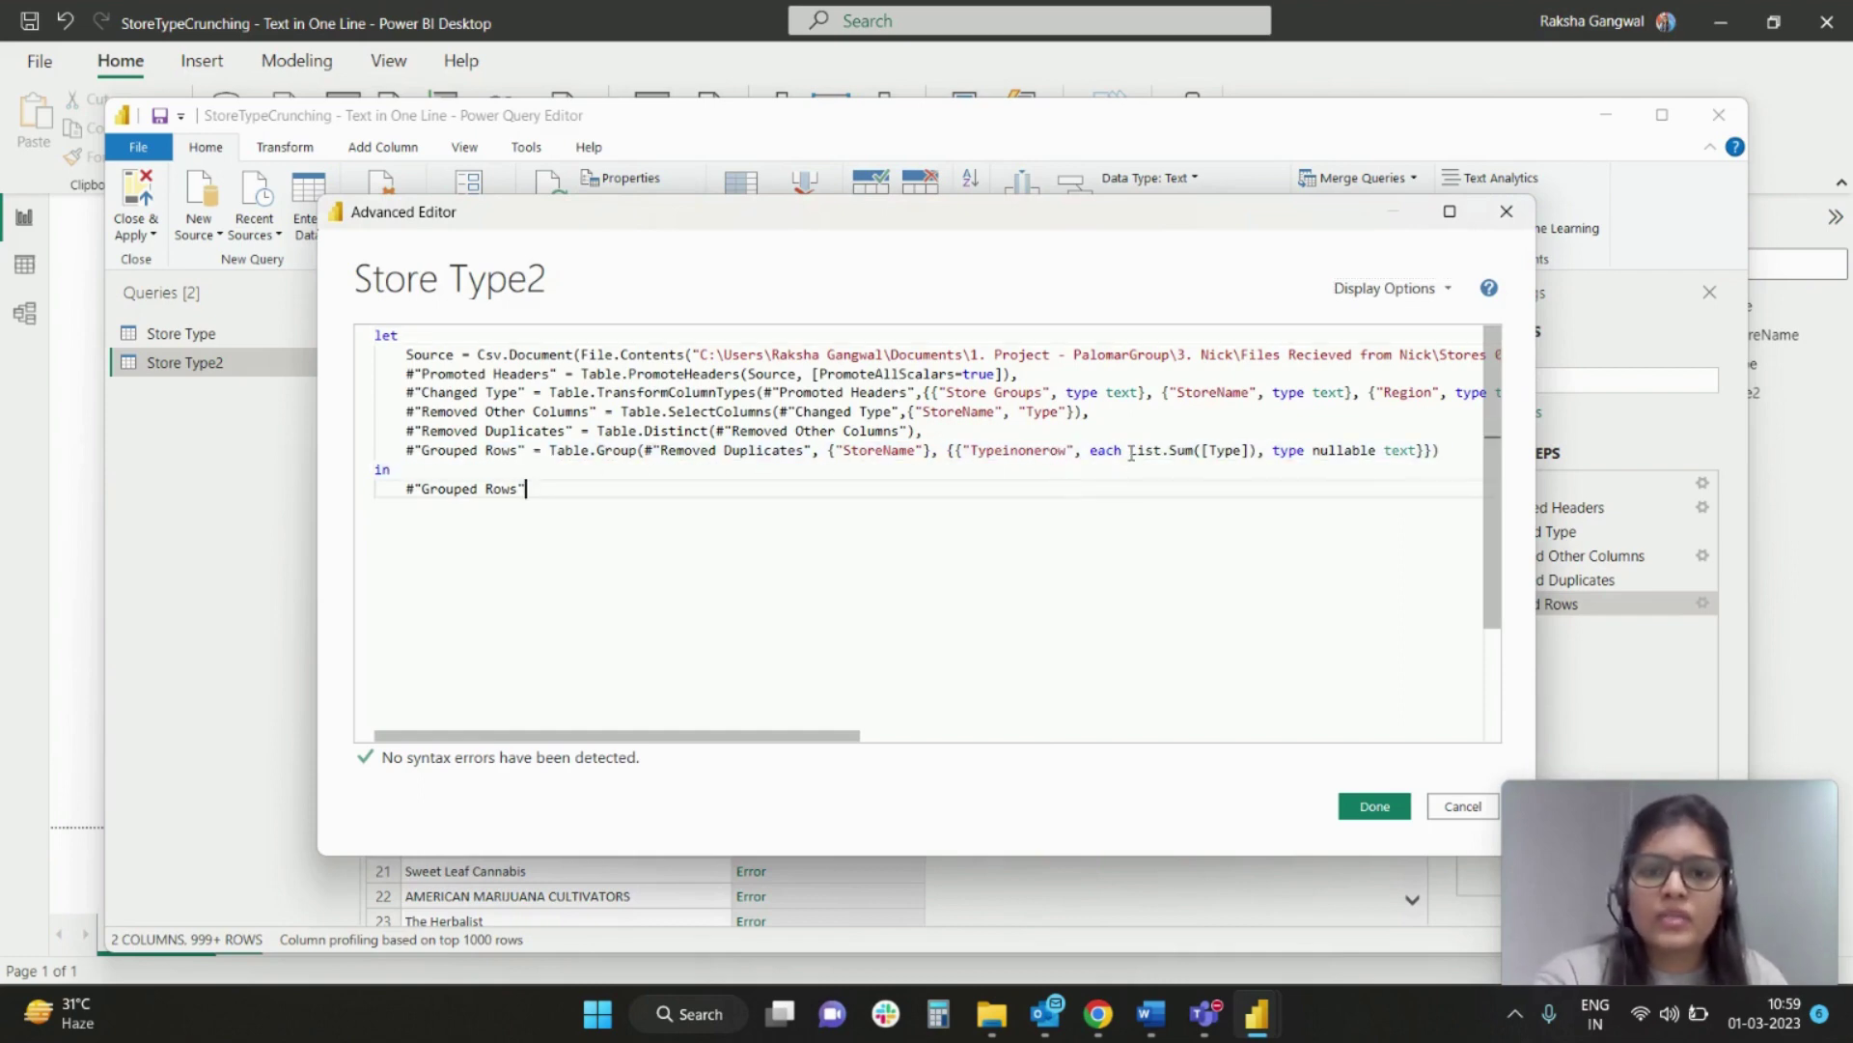
click(1193, 450)
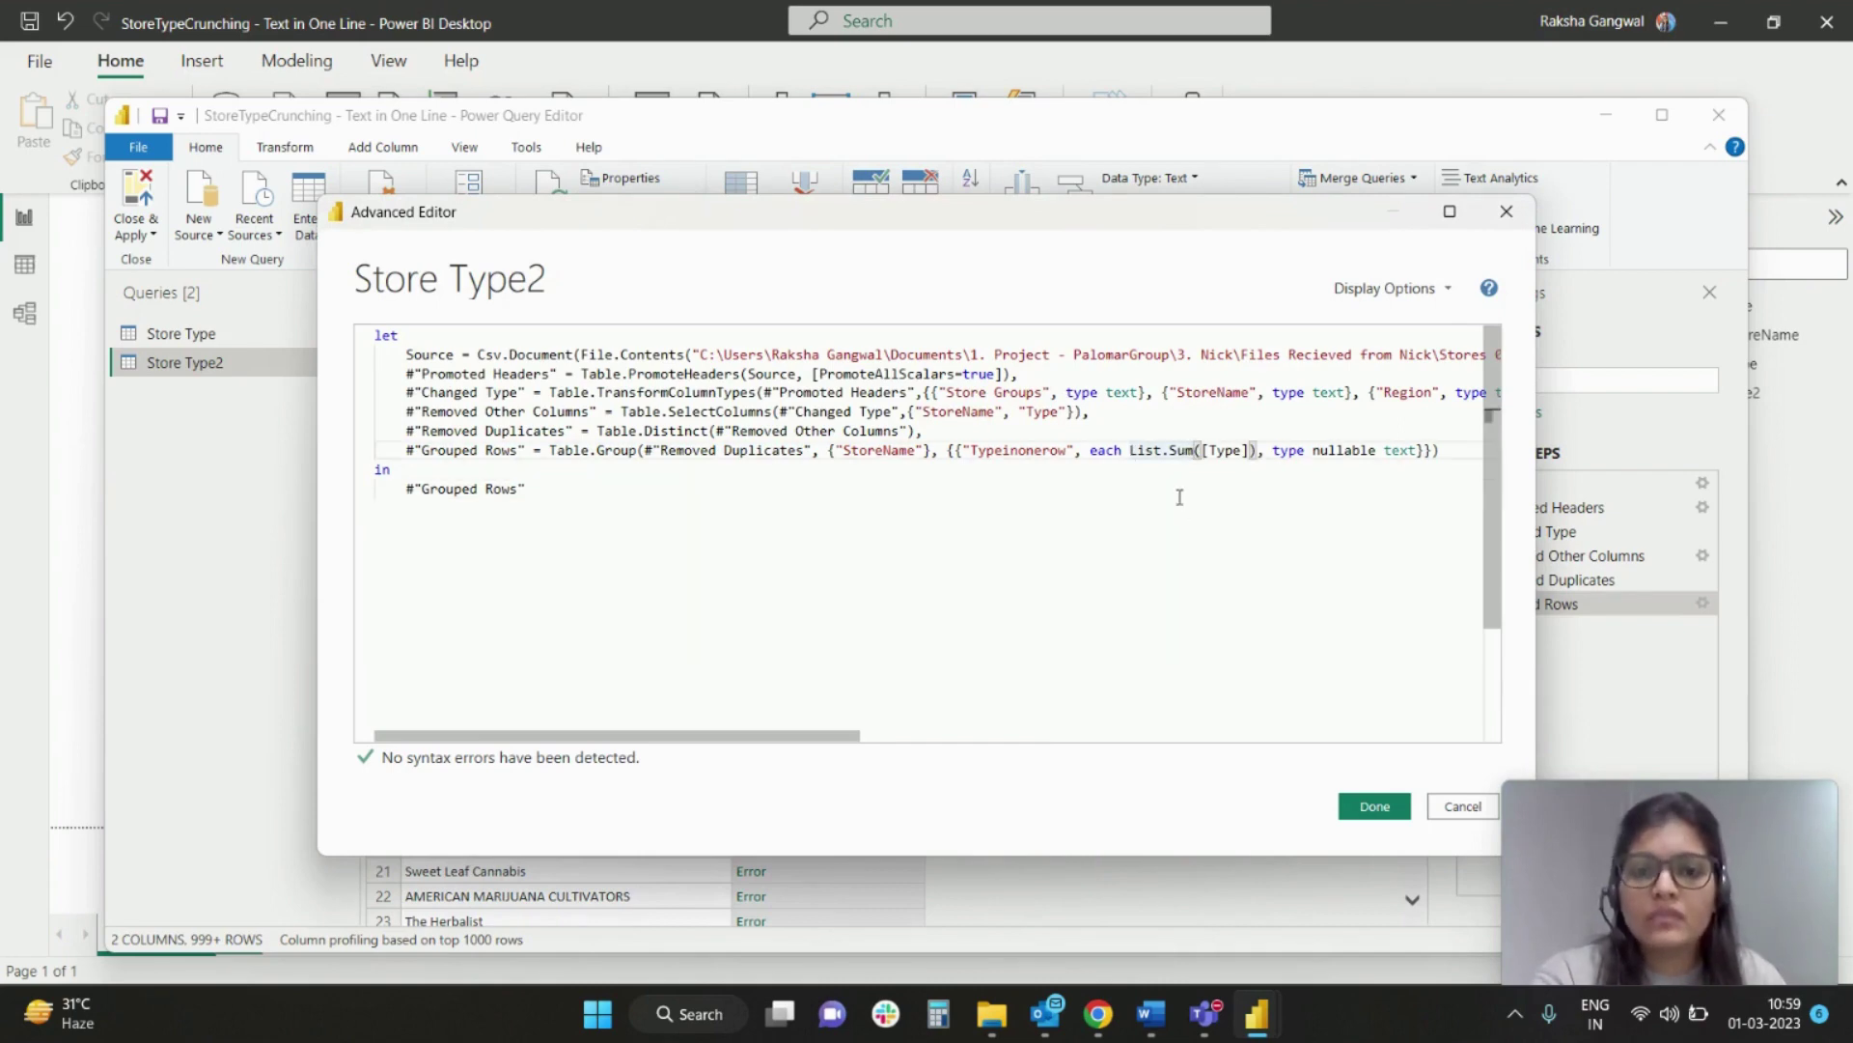
Replace List.Sum with Text.Combine([Type],"-") and apply the edited code.
key(BackSpace)
key(BackSpace)
key(BackSpace)
key(BackSpace)
key(BackSpace)
key(BackSpace)
key(BackSpace)
key(BackSpace)
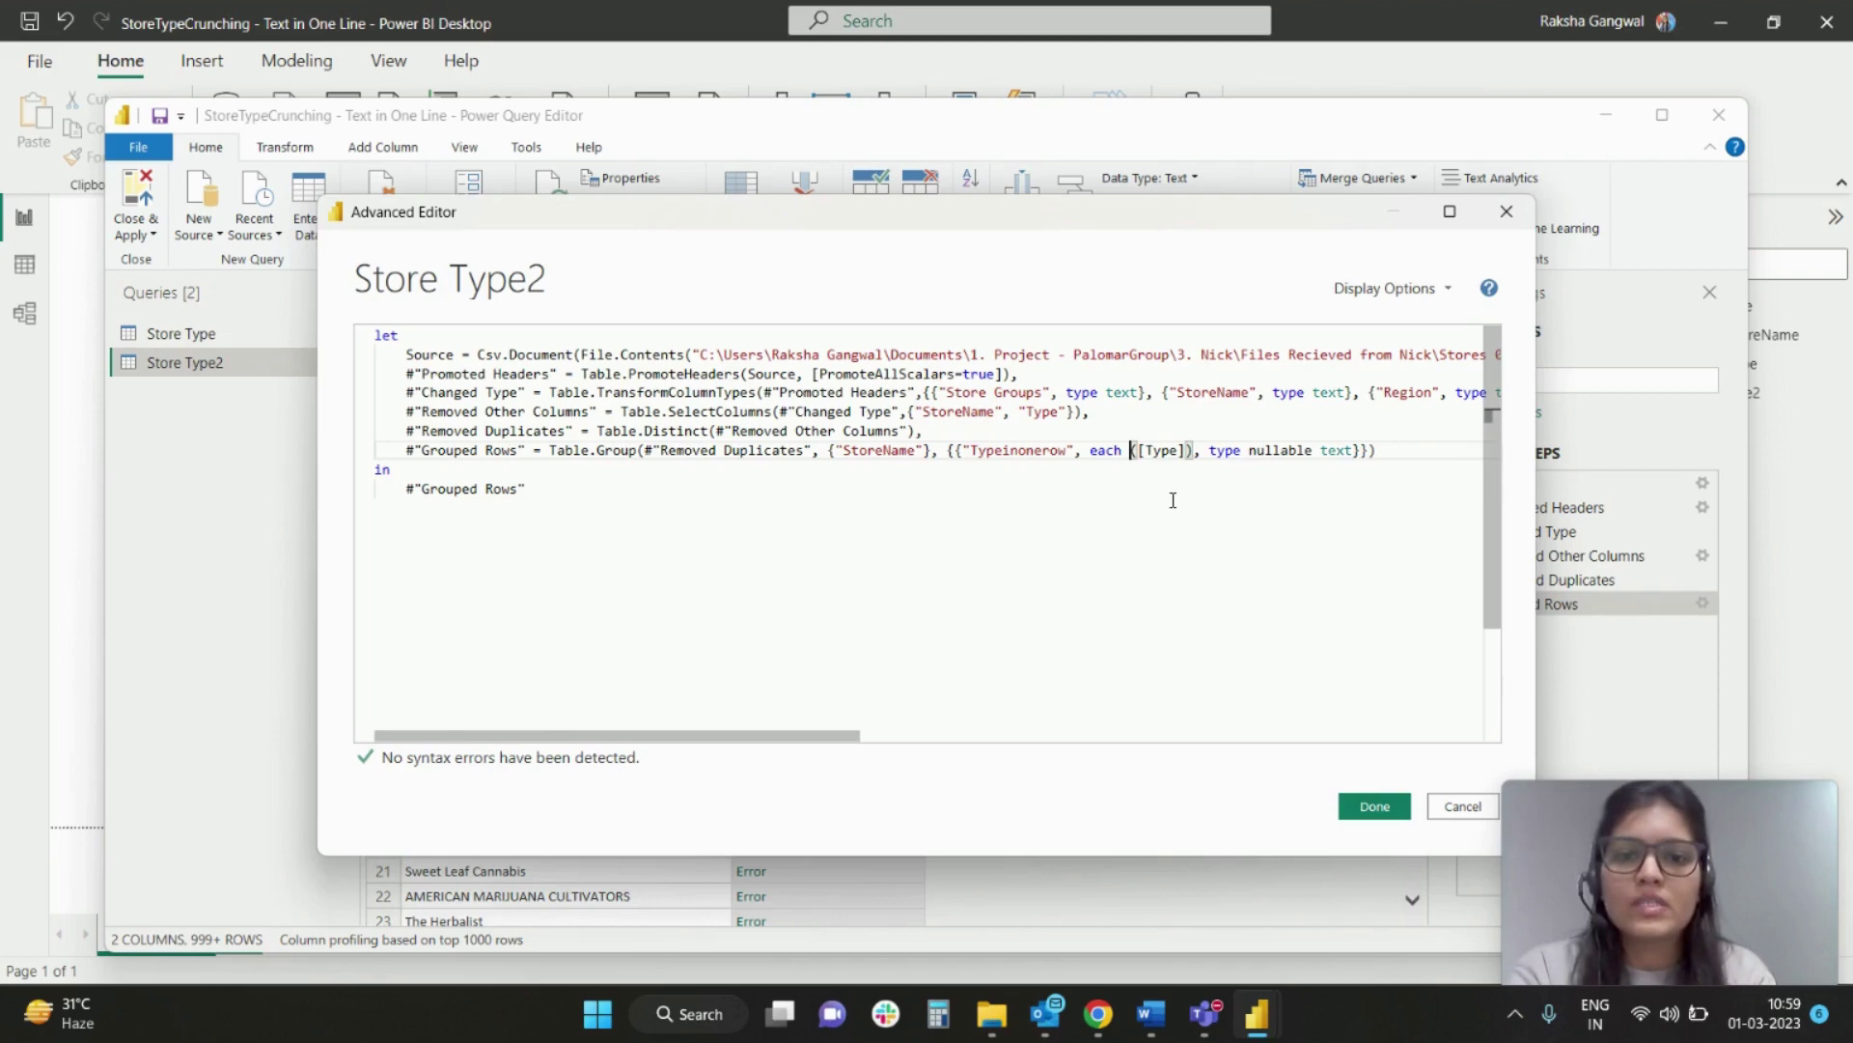
key(Caps_Lock)
text(T)
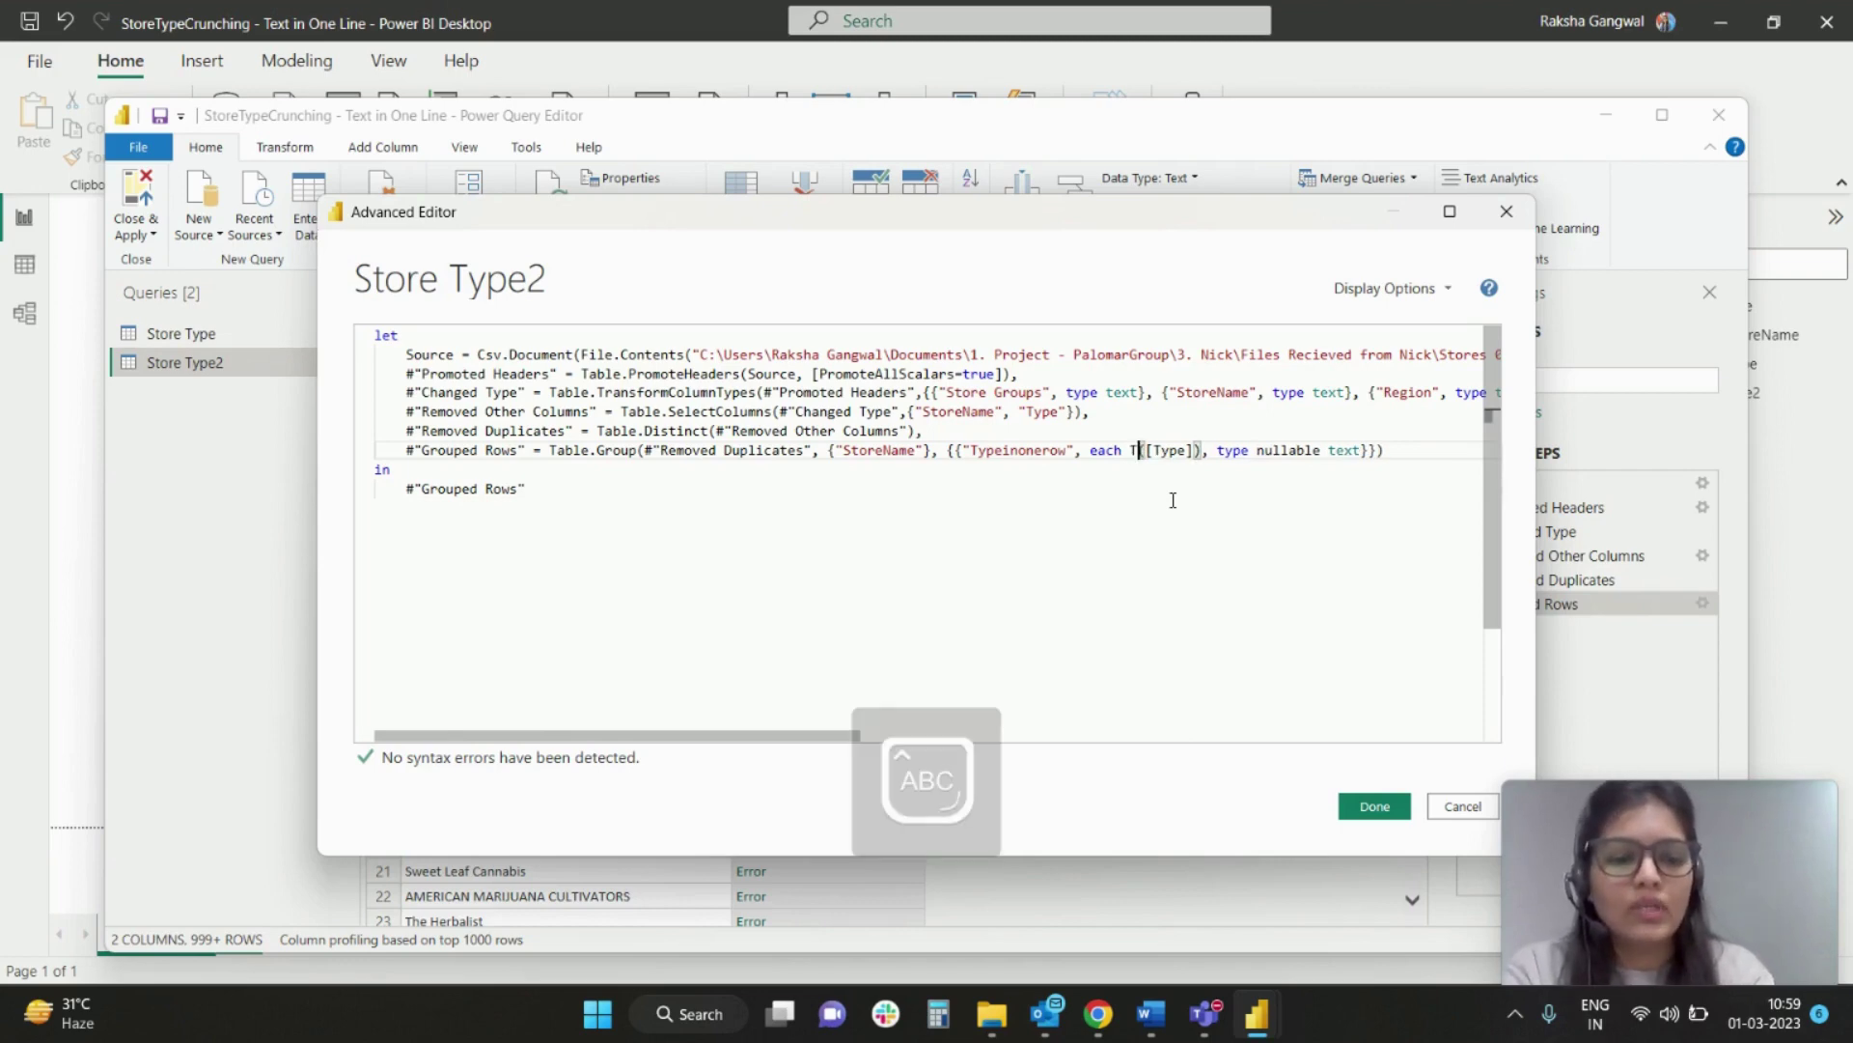
key(Caps_Lock)
text(ext)
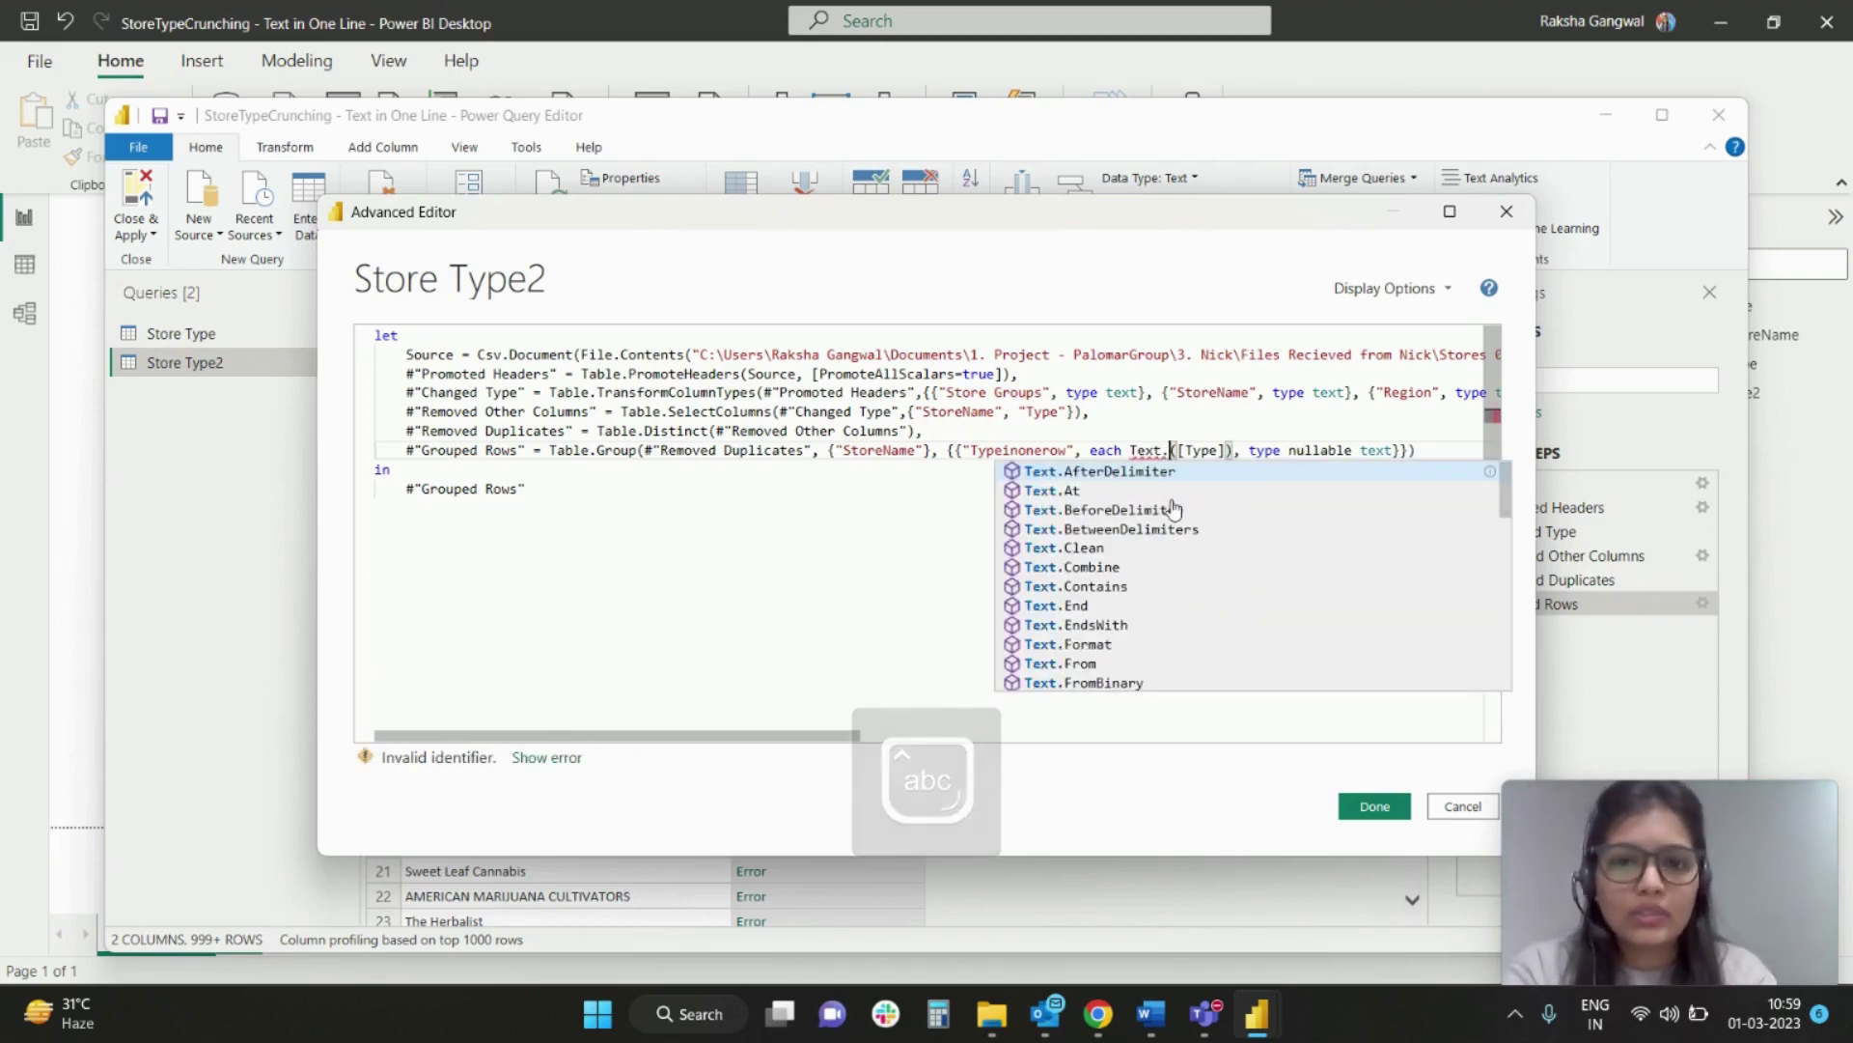
text(.com)
key(Tab)
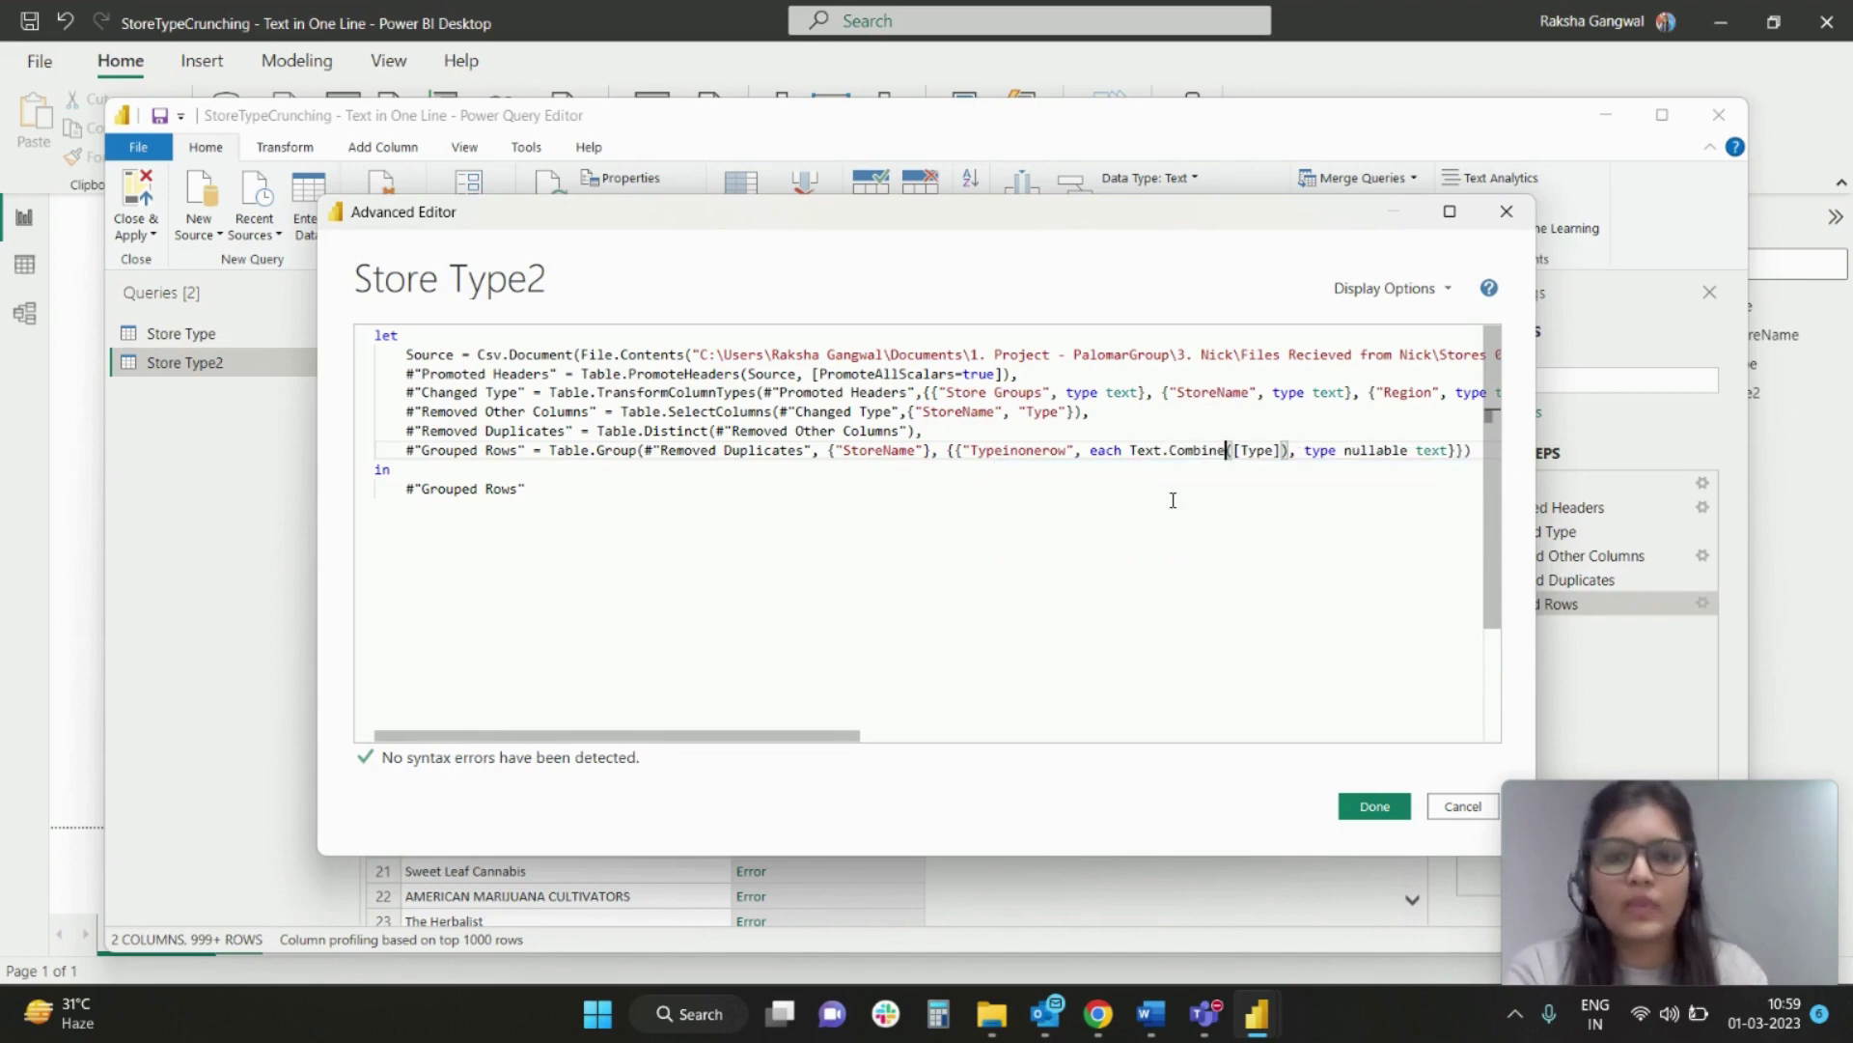
click(1282, 460)
text(,)
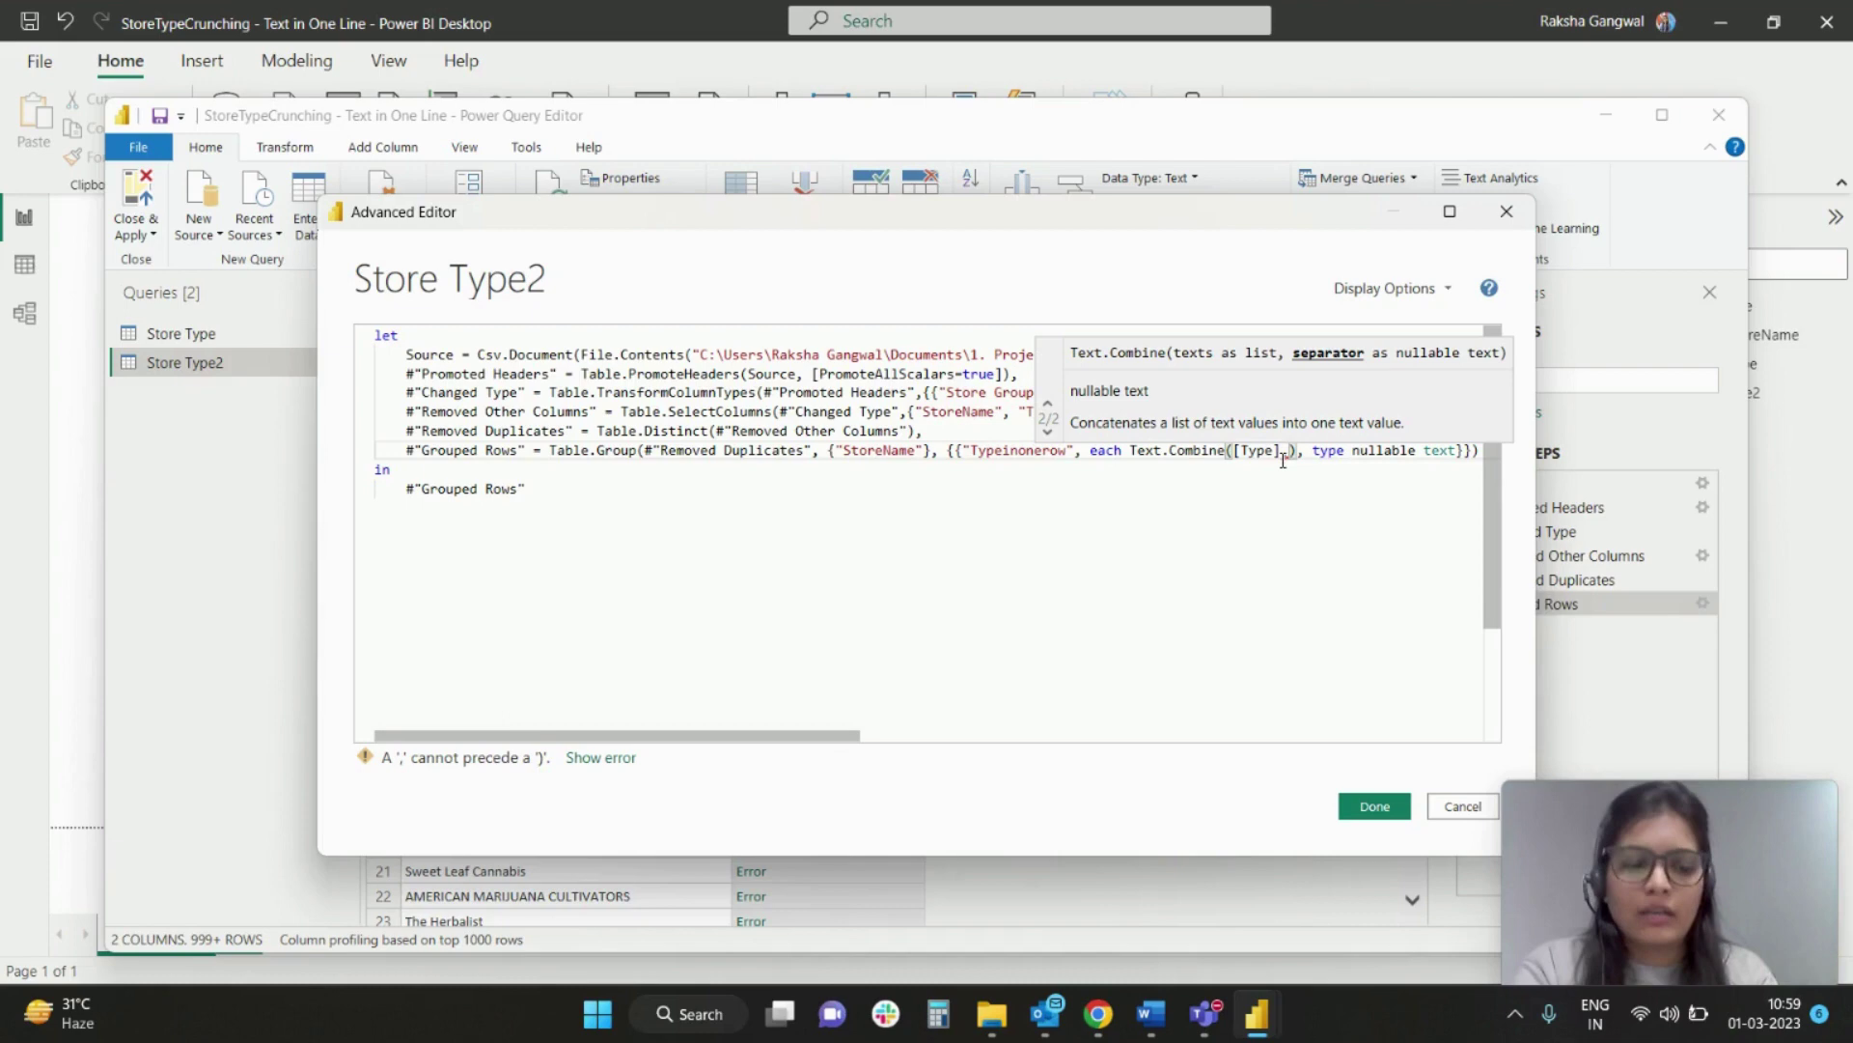
text("")
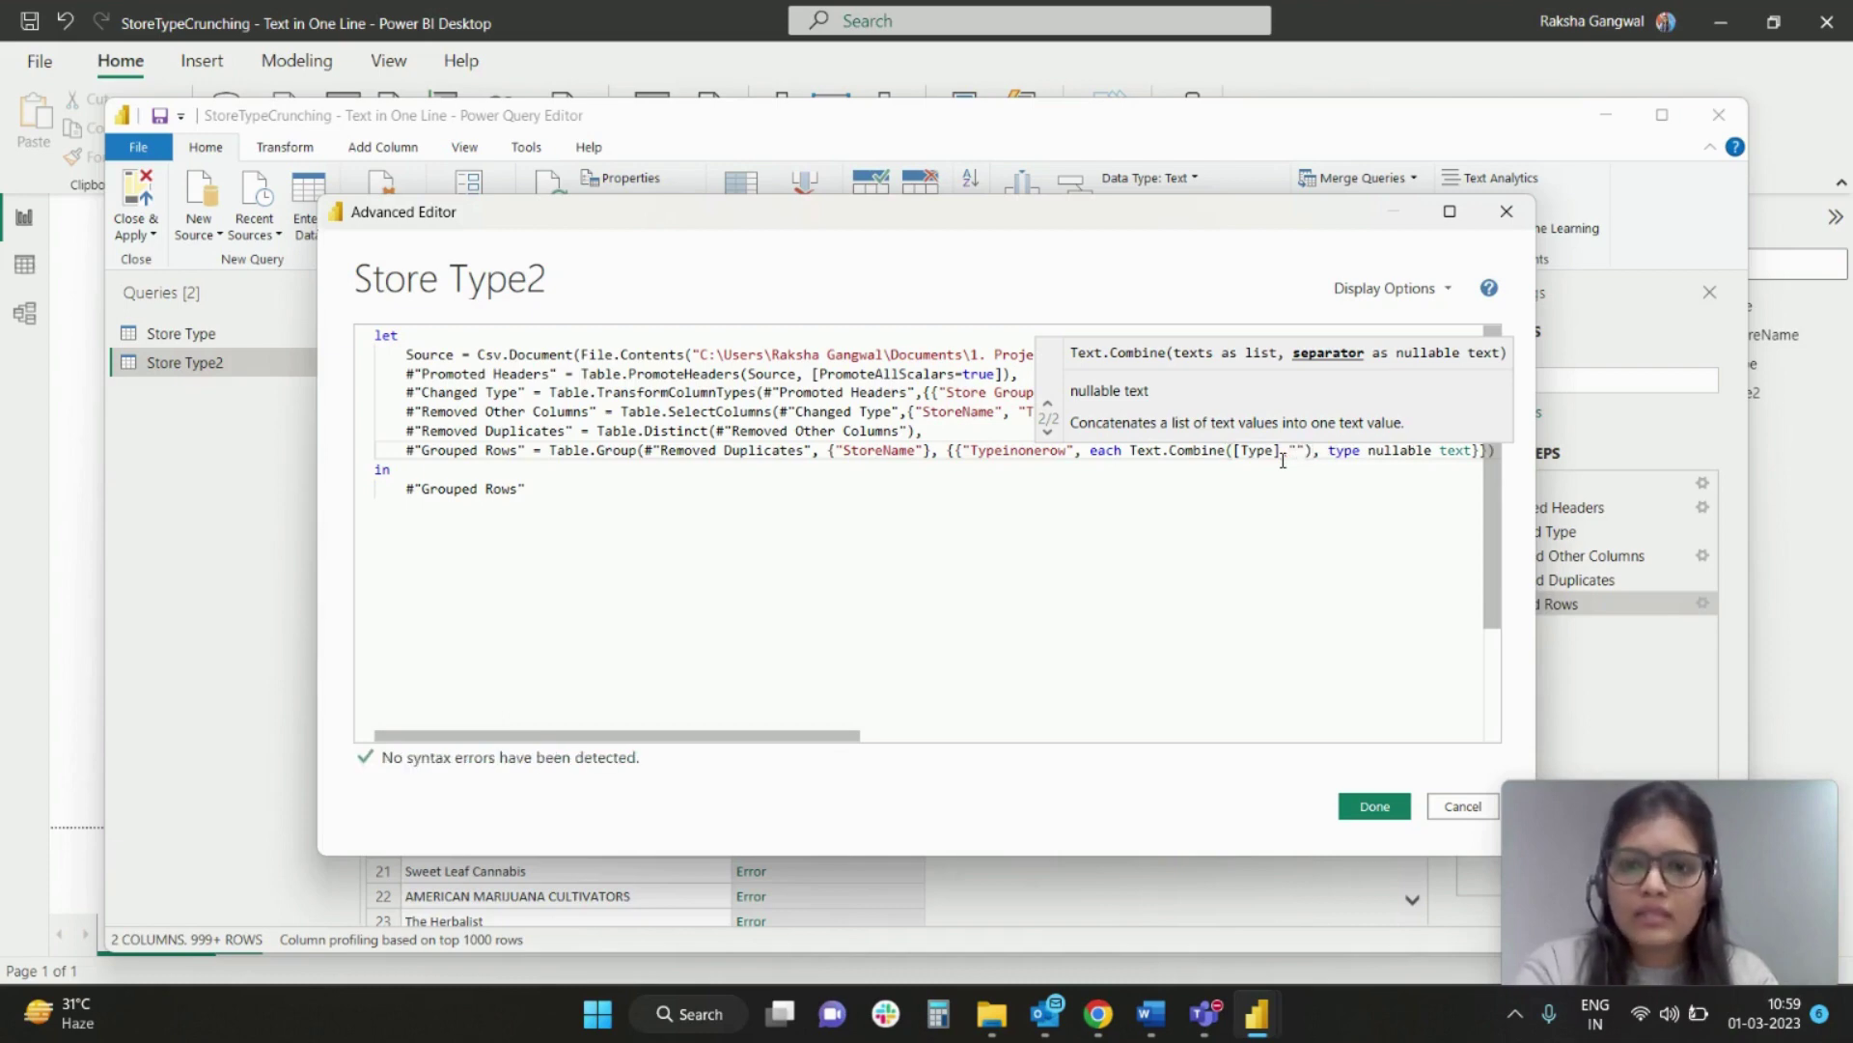
text(-)
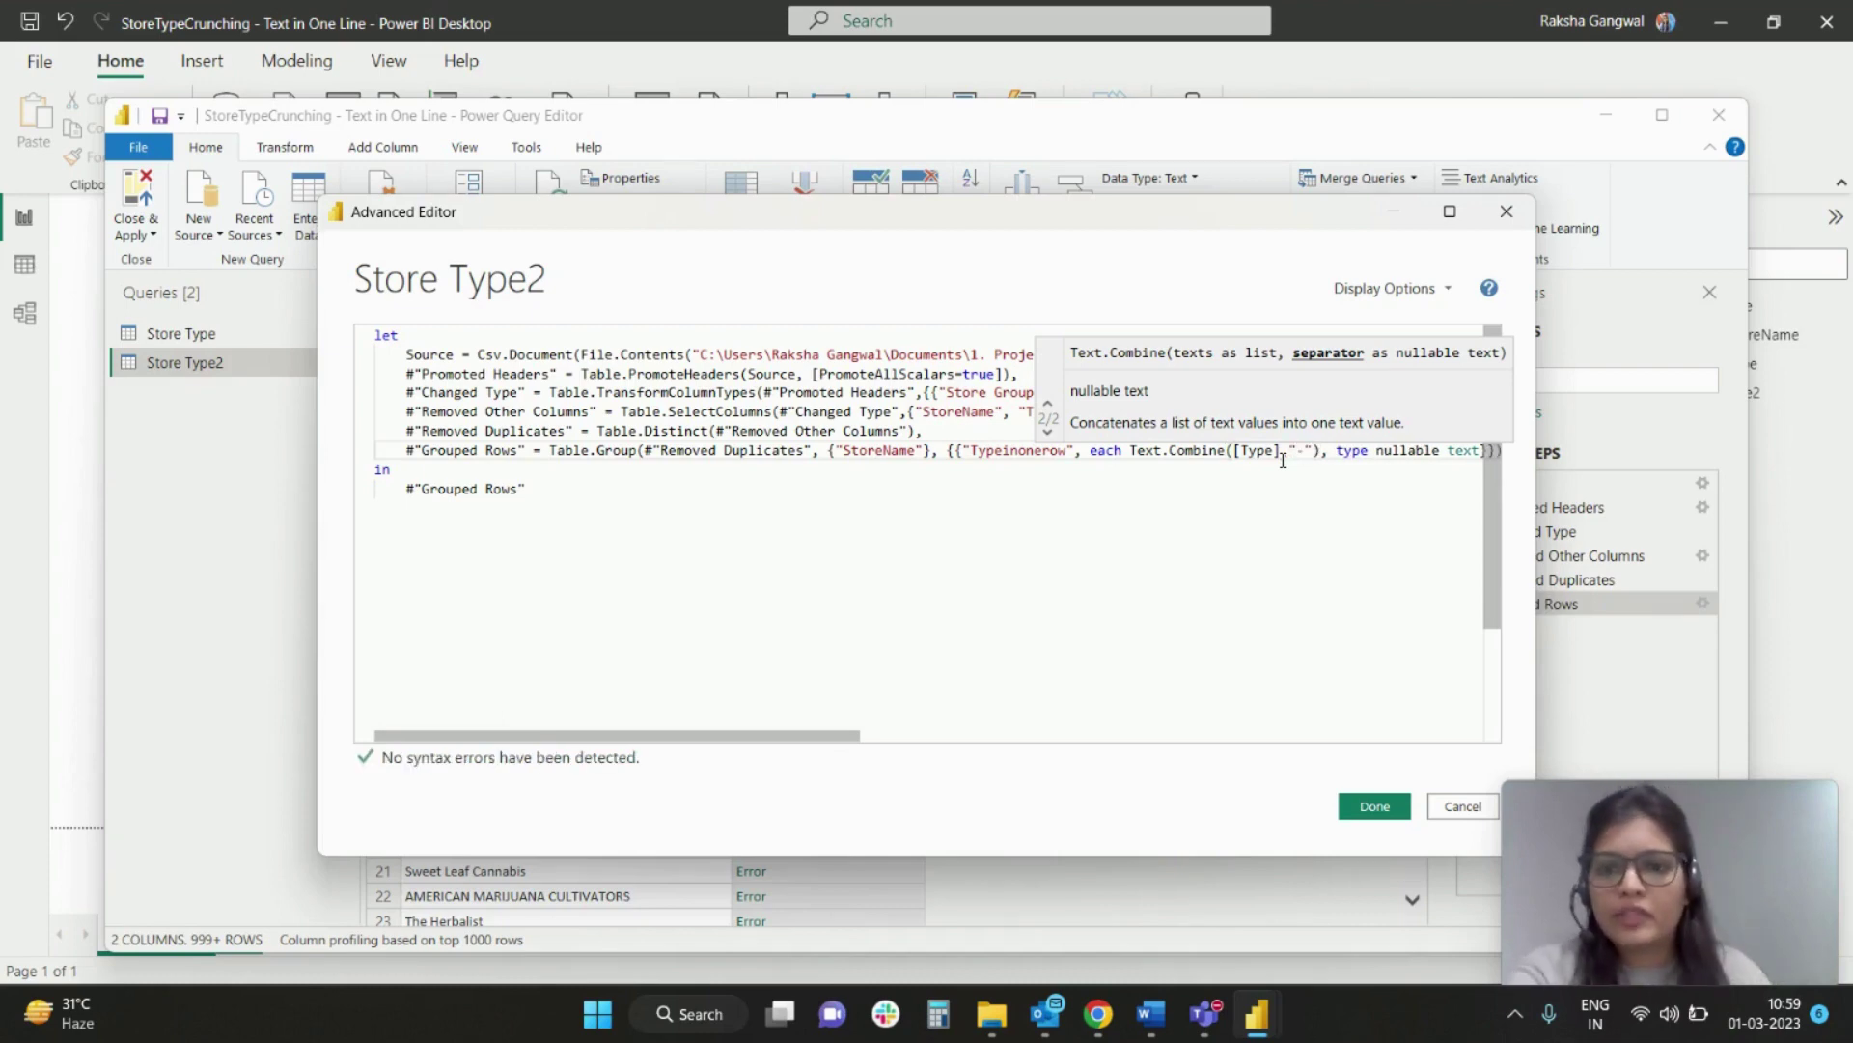
click(1376, 804)
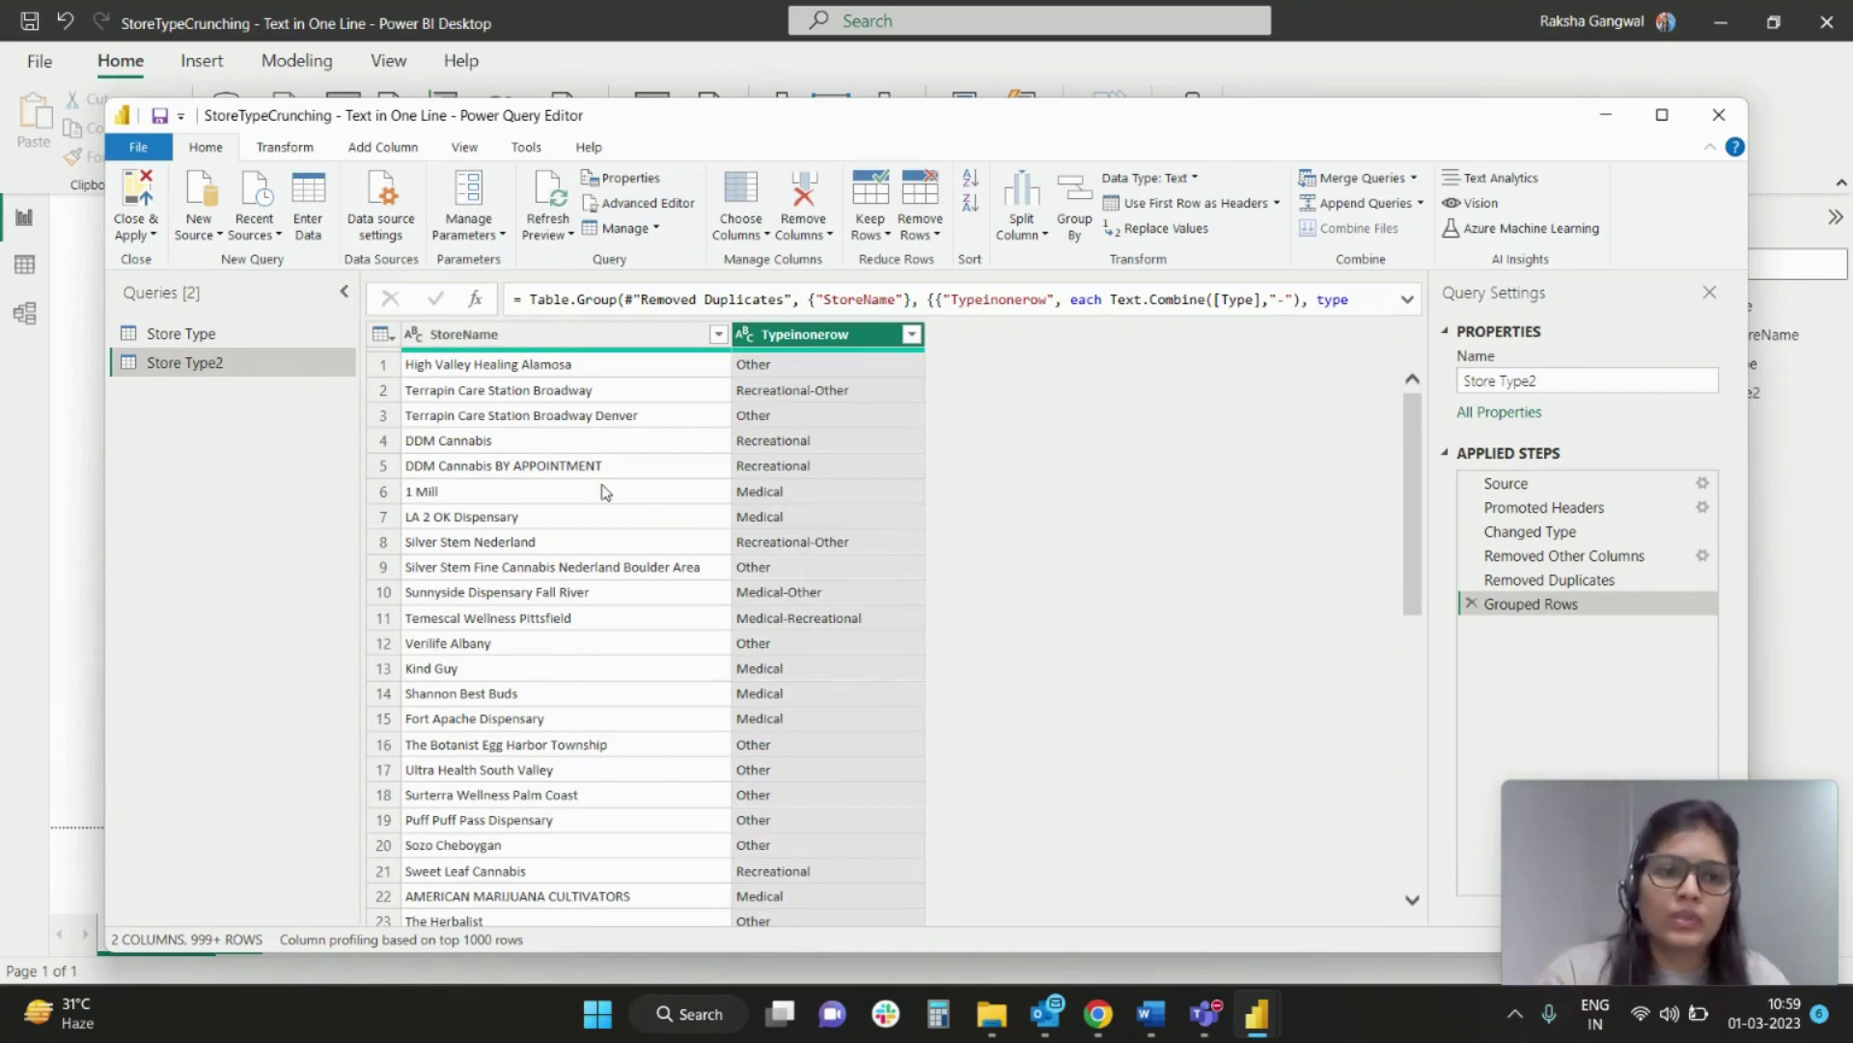
Filter StoreName to only Sanctuary Gardner and widen Typeinonerow to show its full combined types.
click(718, 334)
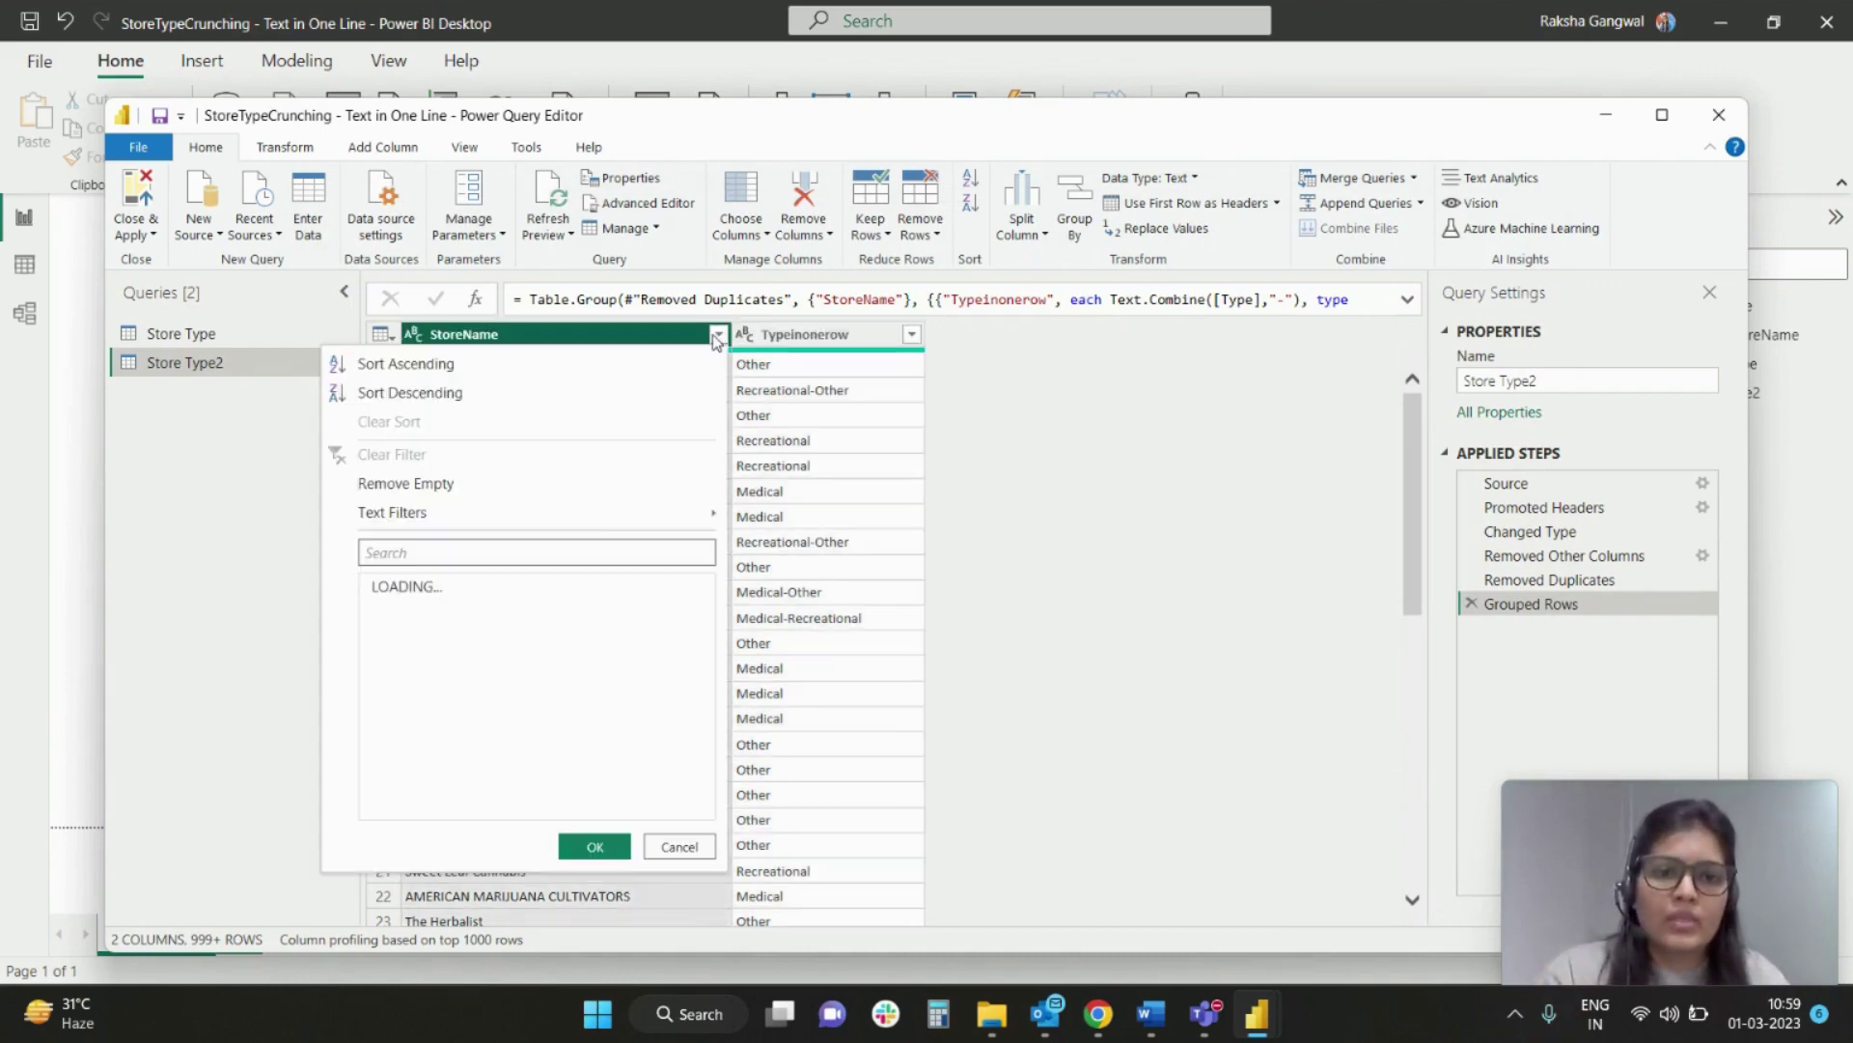
click(585, 552)
text(sanctua)
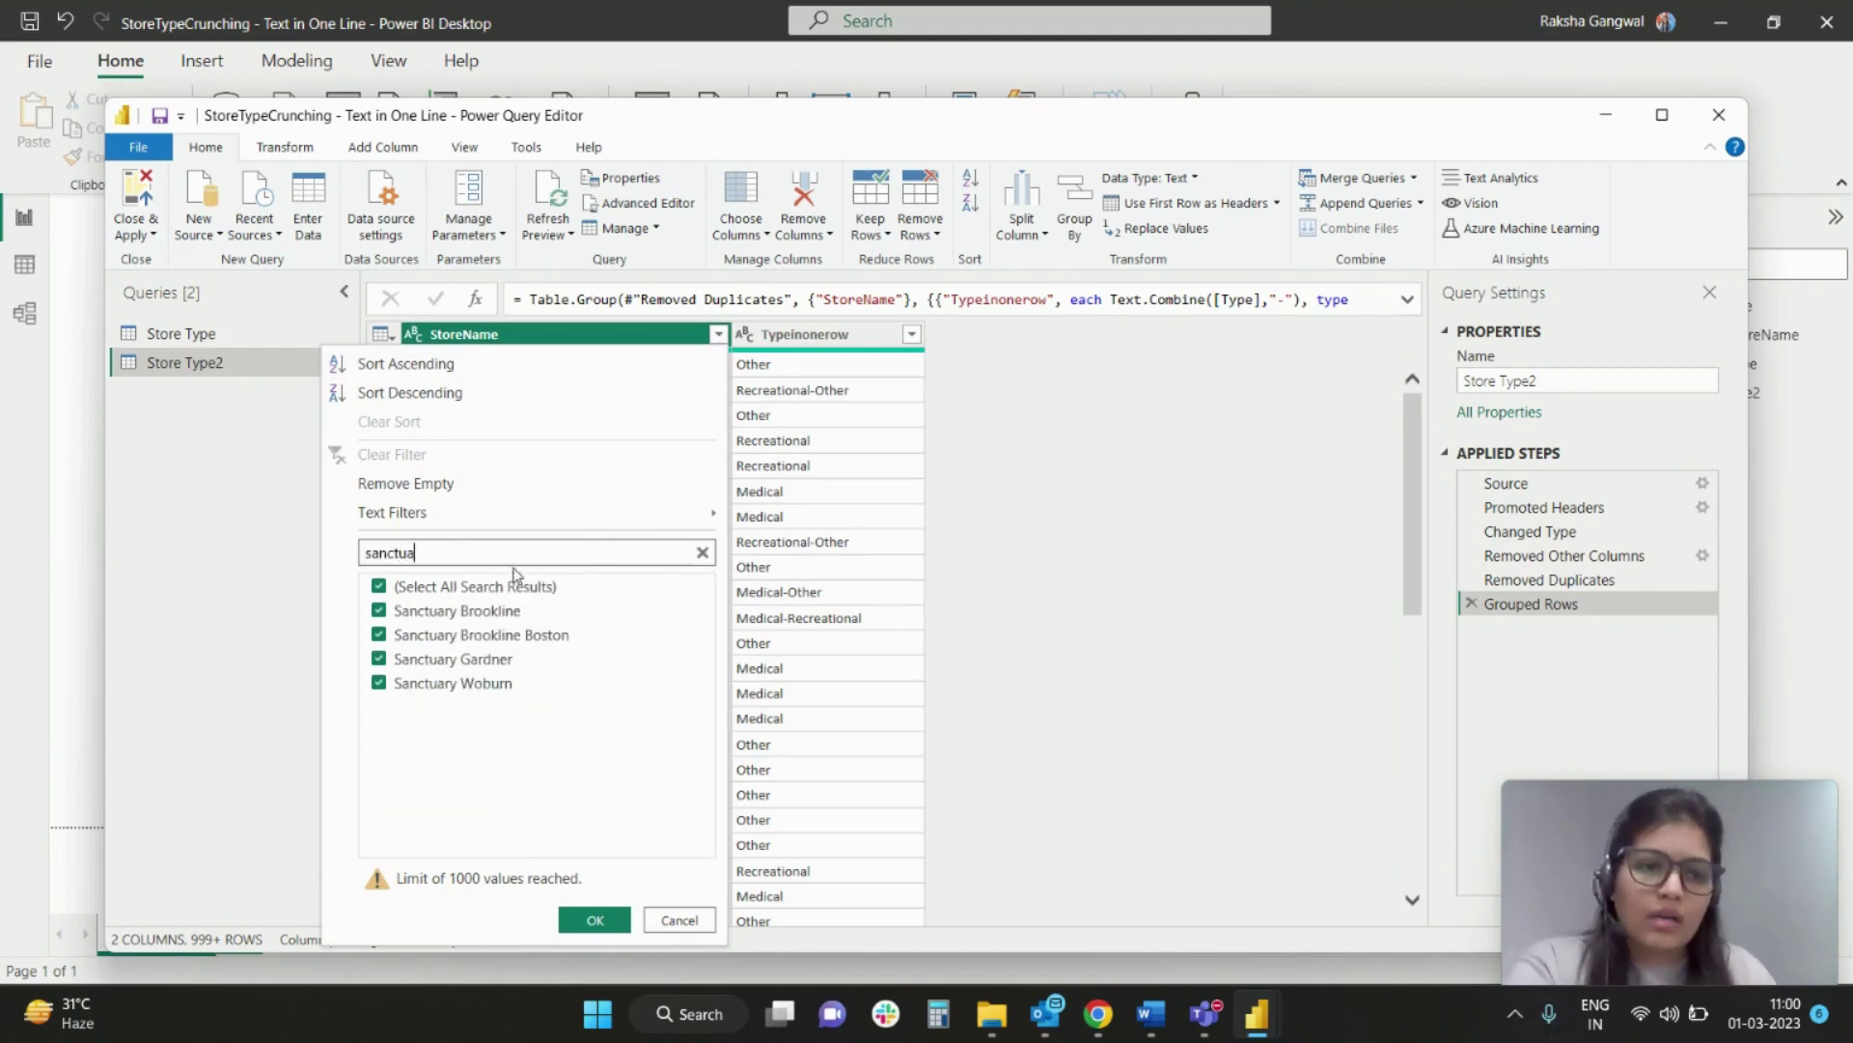
click(379, 586)
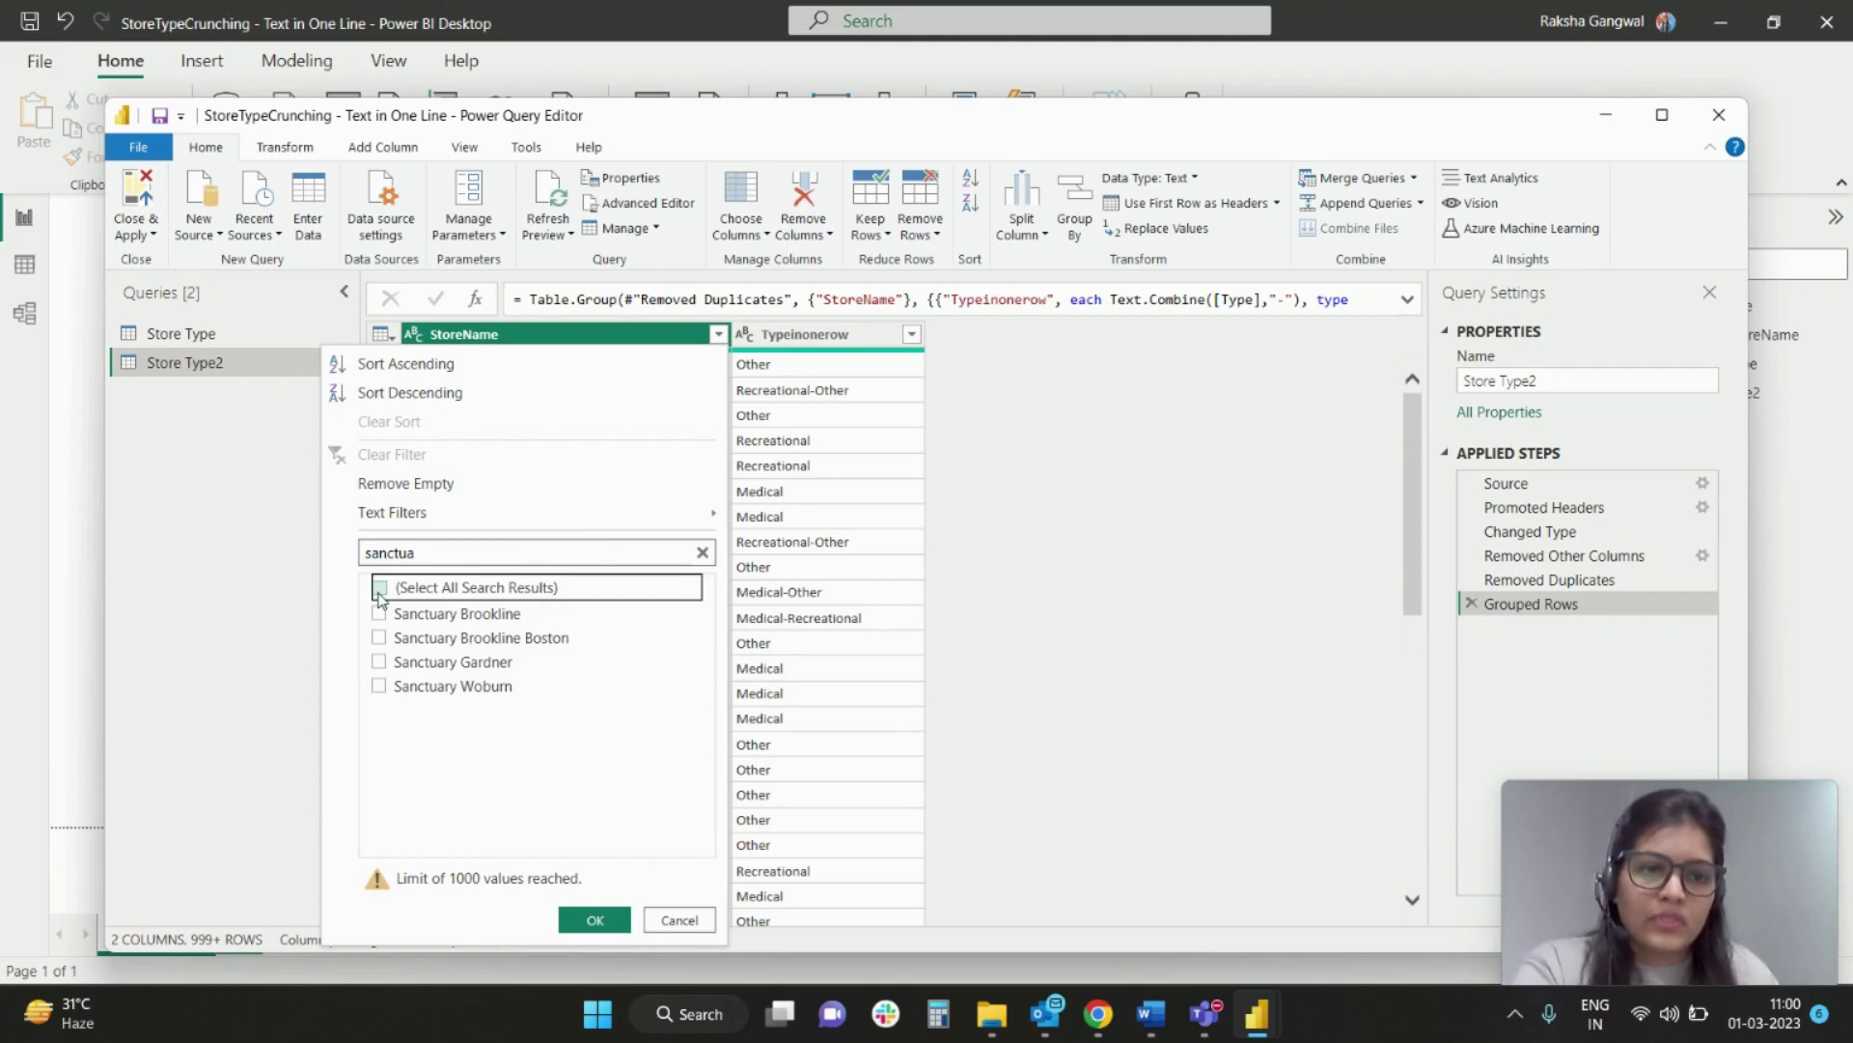
click(380, 659)
click(593, 919)
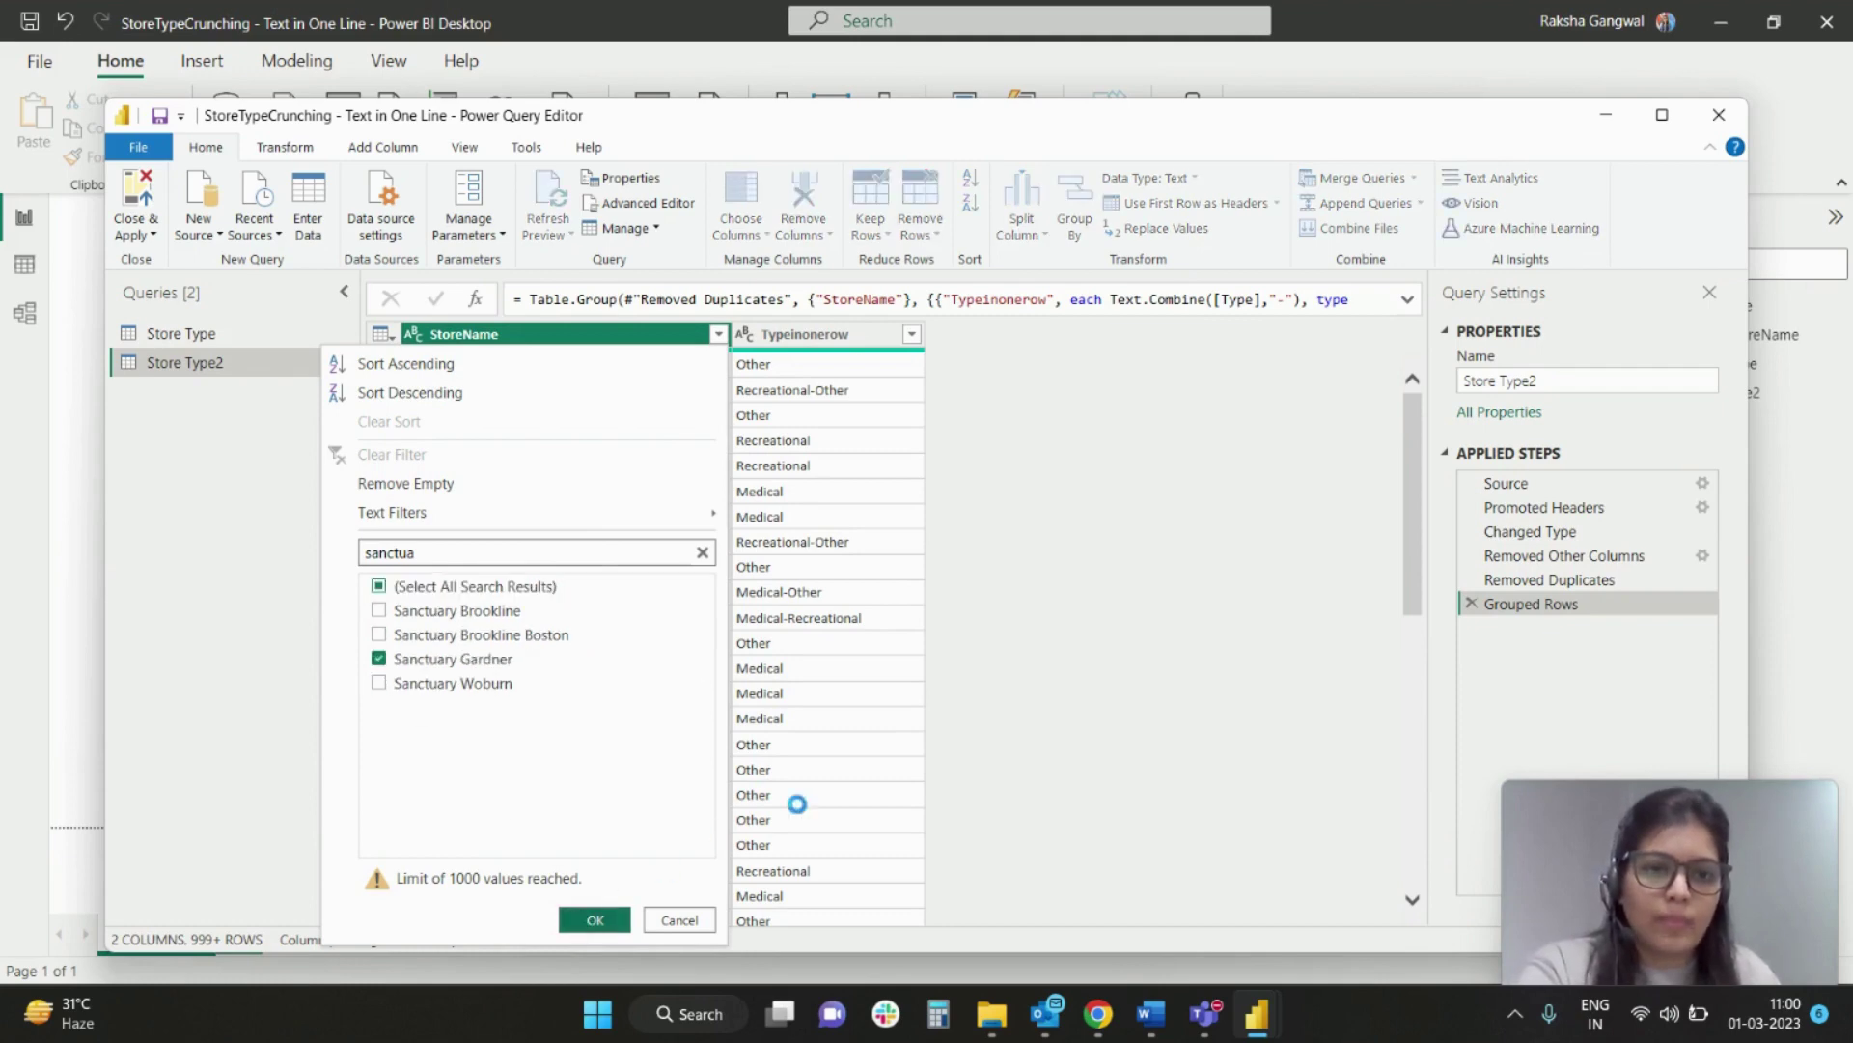
drag(924, 338, 1077, 339)
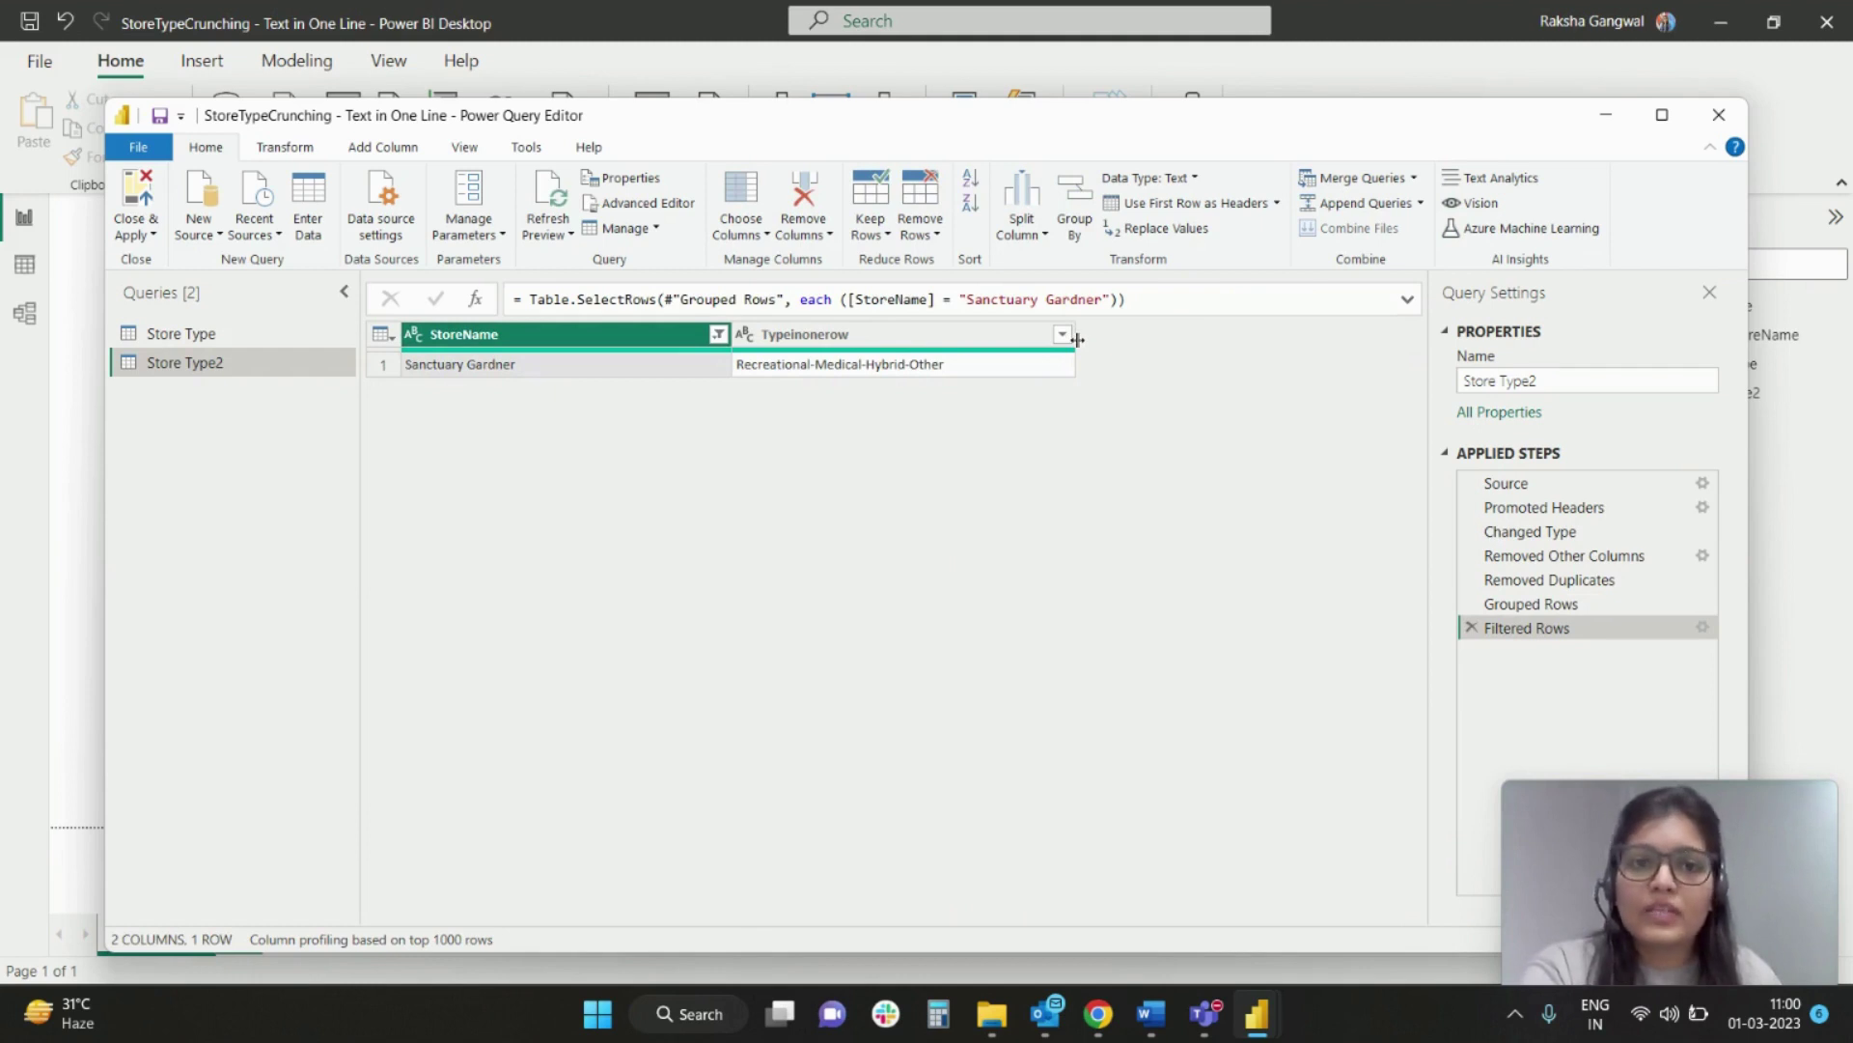